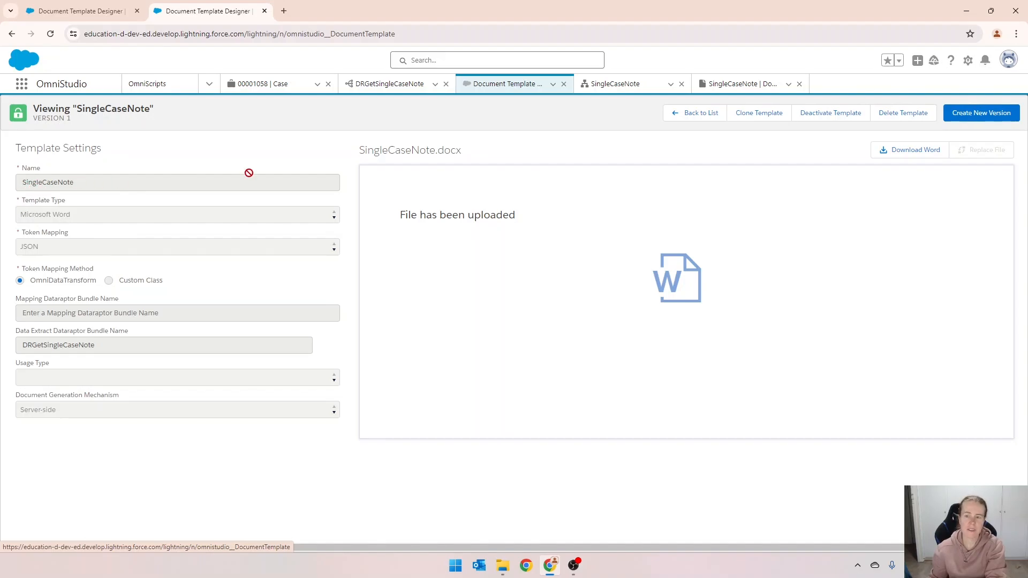
# Step: Set the SingleCaseNote document template's category to Demo and save the record
pyautogui.click(721, 88)
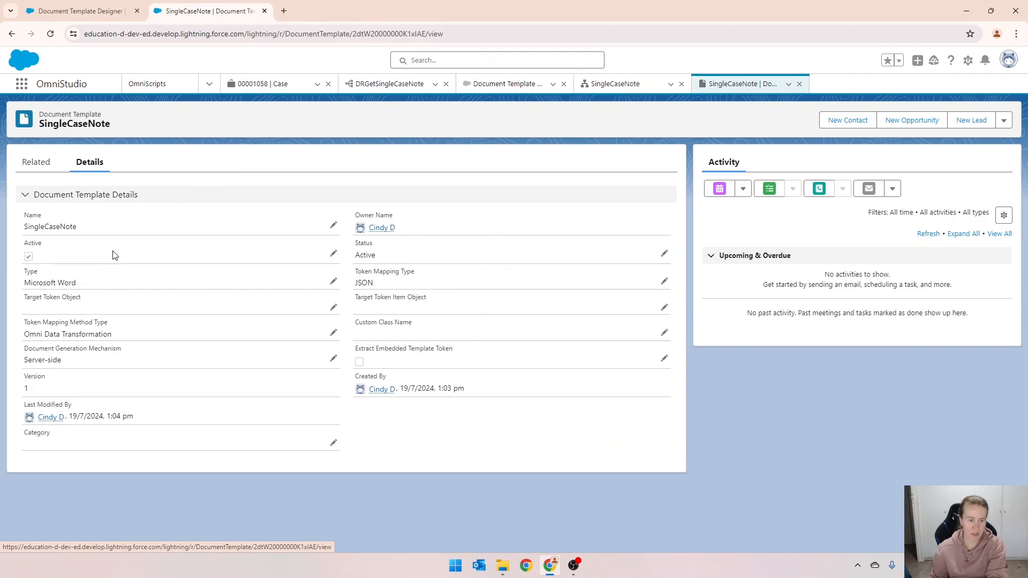
pyautogui.click(334, 443)
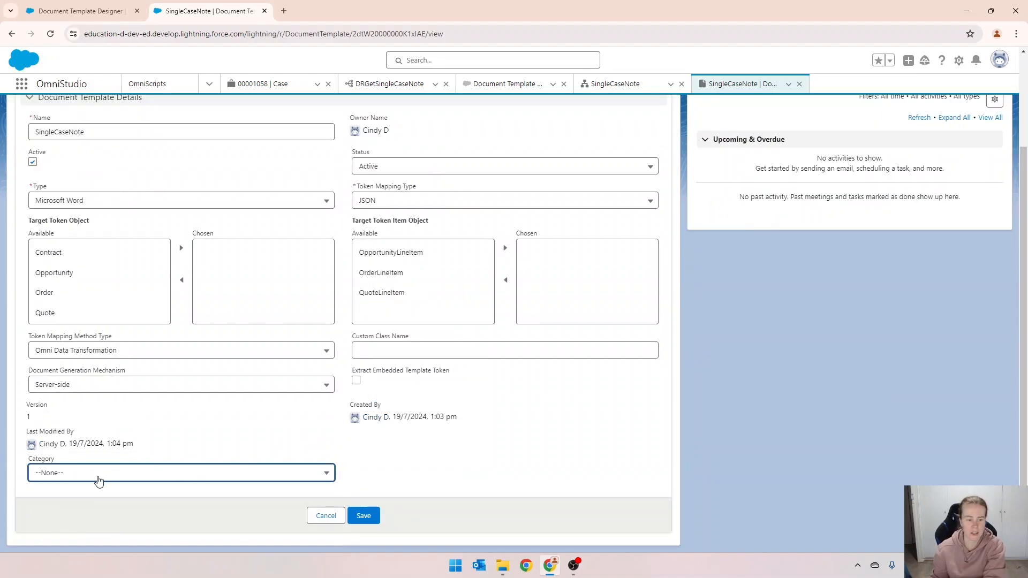
pyautogui.click(98, 480)
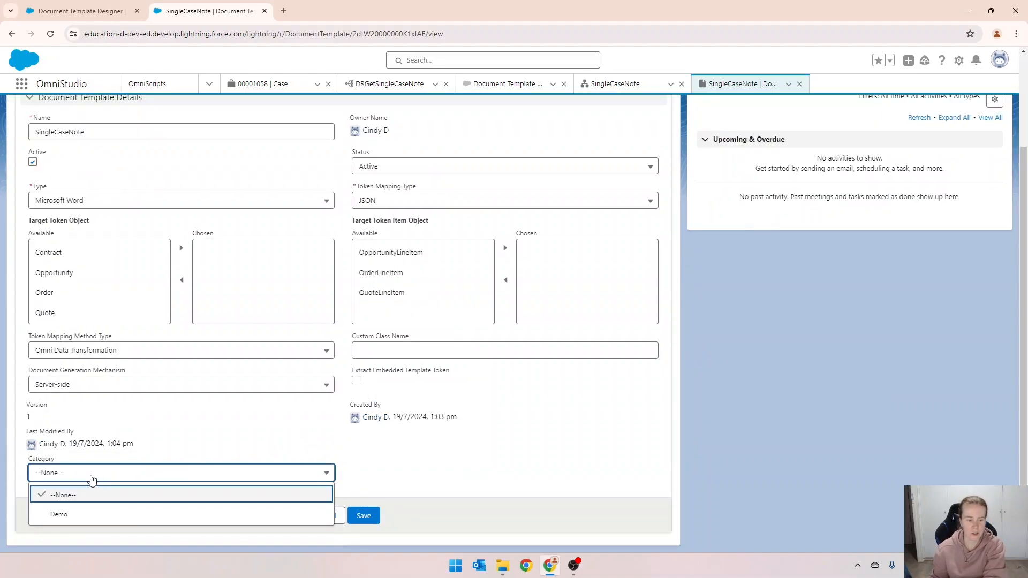
pyautogui.click(89, 515)
pyautogui.click(363, 516)
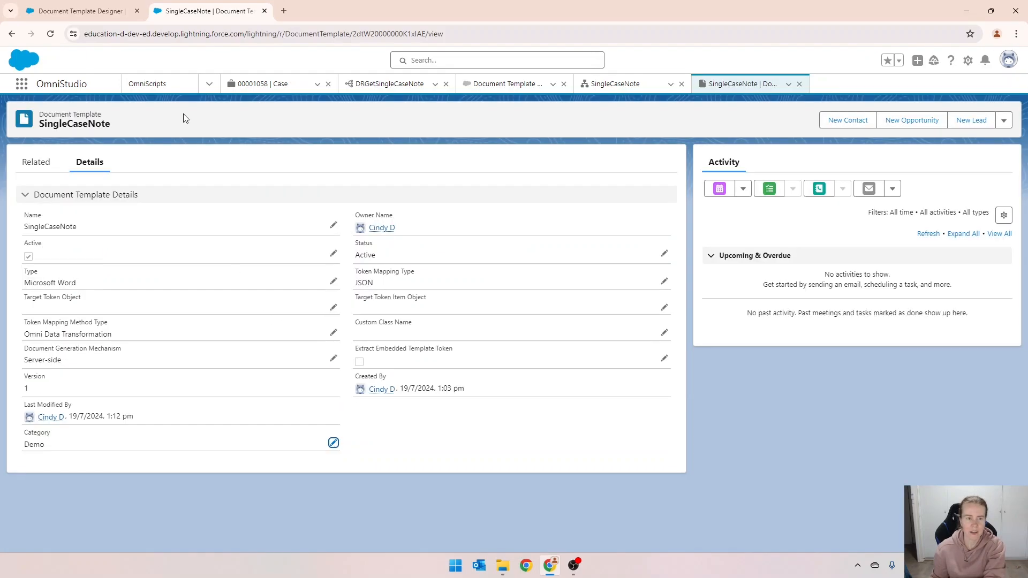
# Step: Create an Extract DataRaptor named DRGetTemplateId with JSON as input and output type
pyautogui.click(208, 84)
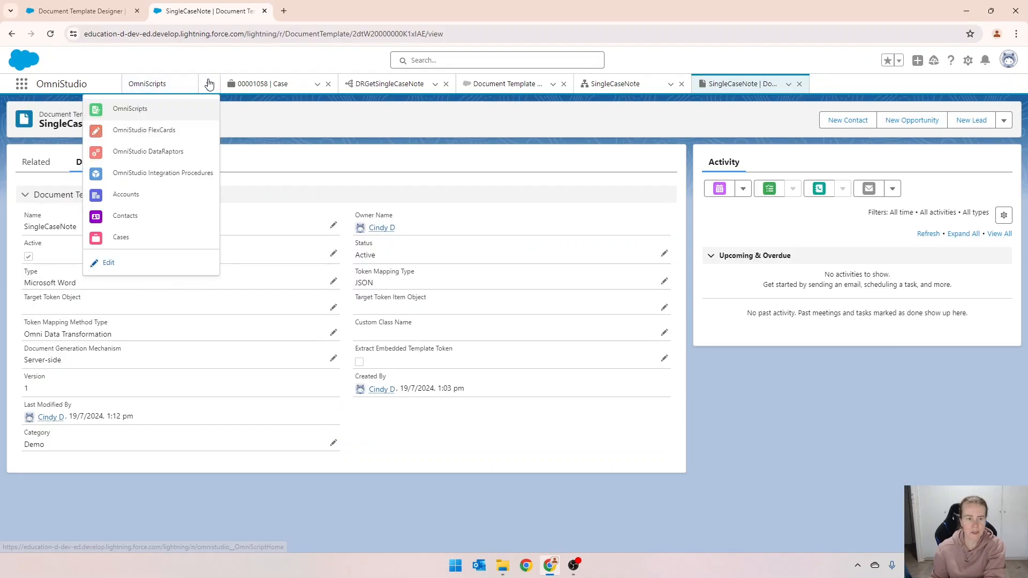
pyautogui.click(130, 152)
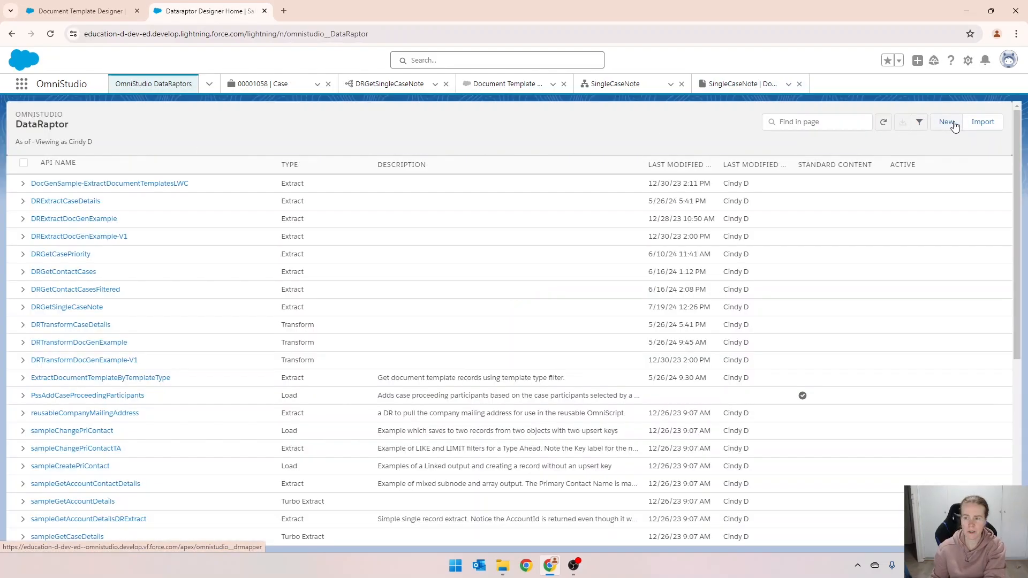
pyautogui.click(955, 121)
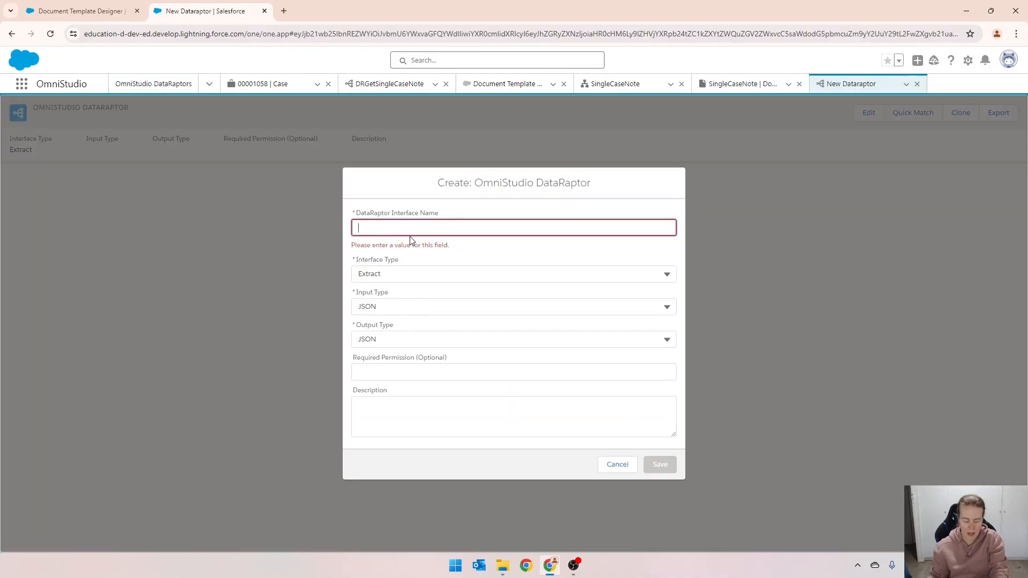
pyautogui.write('DRGetTemplateId')
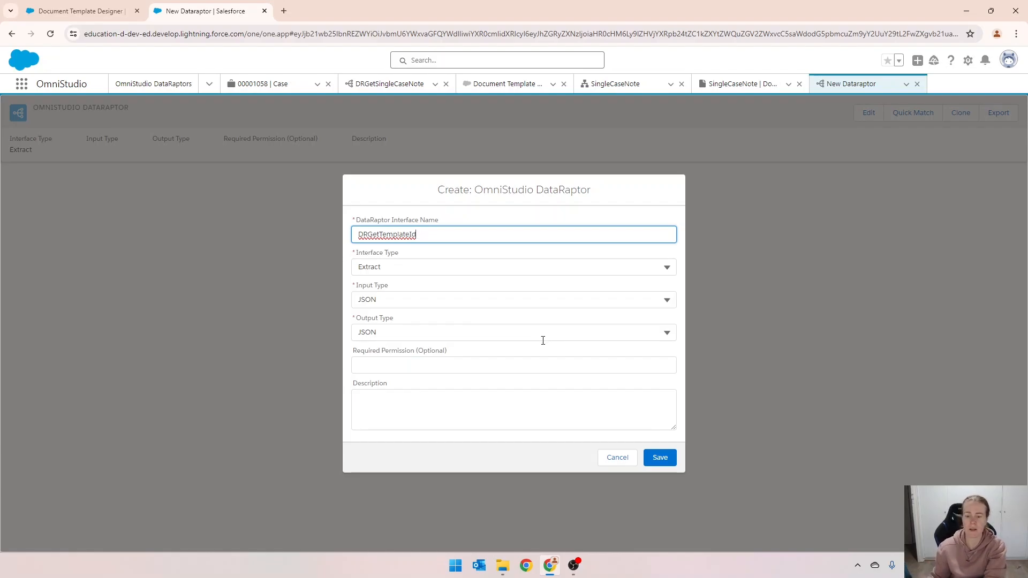
pyautogui.click(664, 458)
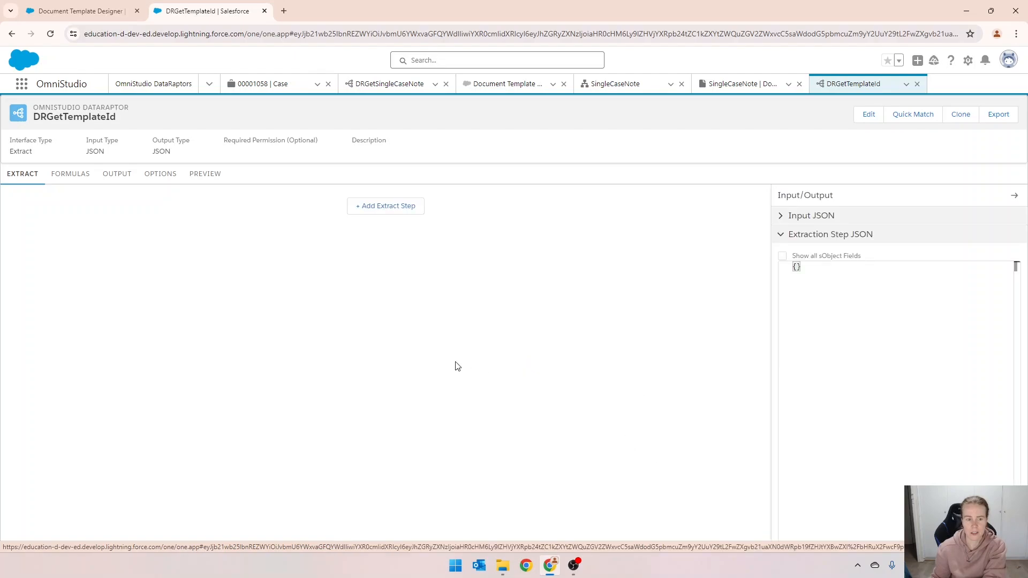
# Step: Add an extract step for the DocumentTemplate object with DocumentTemplate as its extract output path
pyautogui.click(373, 213)
pyautogui.click(203, 210)
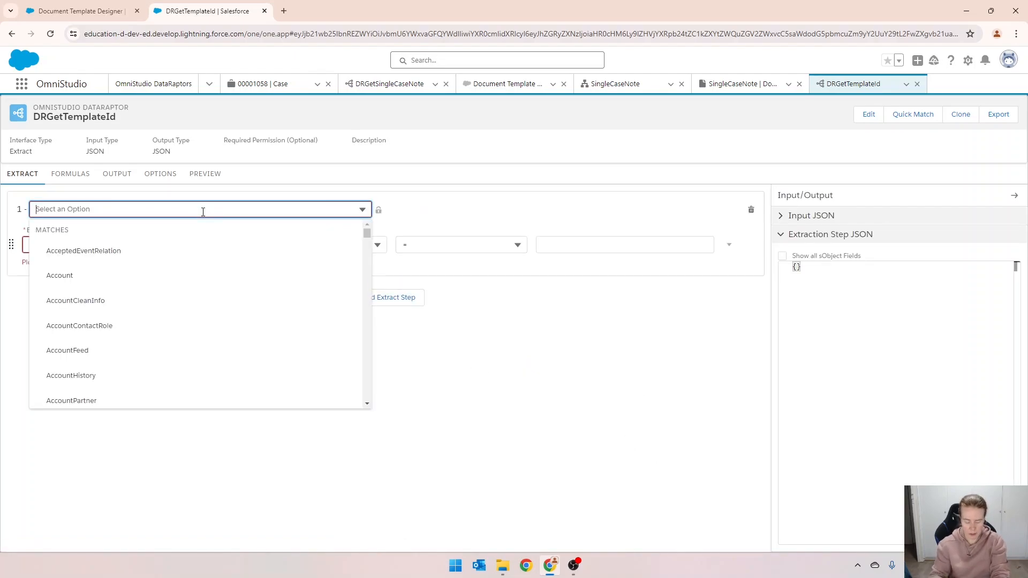
pyautogui.write('document')
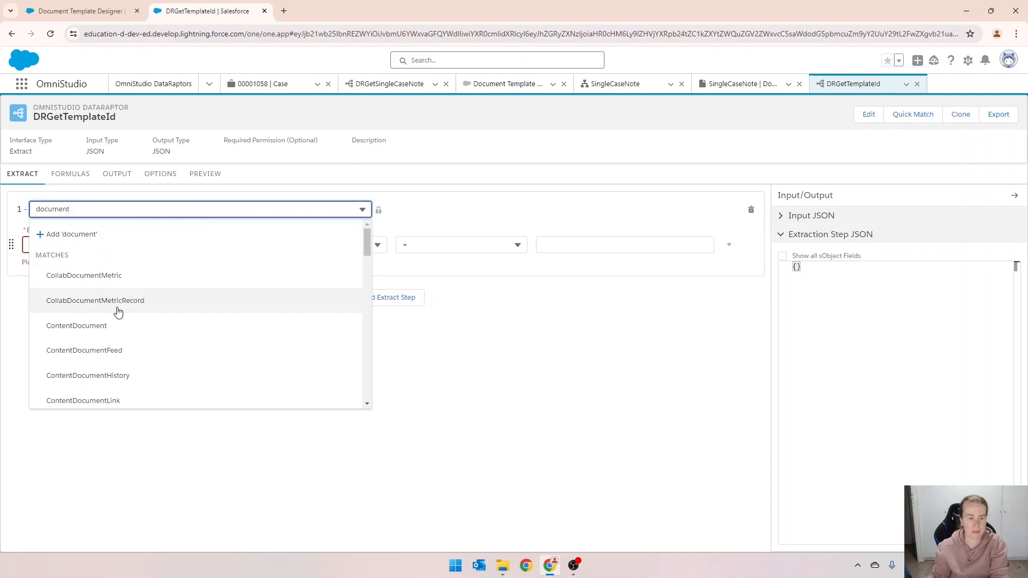
pyautogui.scroll(-1, 100, 369)
pyautogui.write('t')
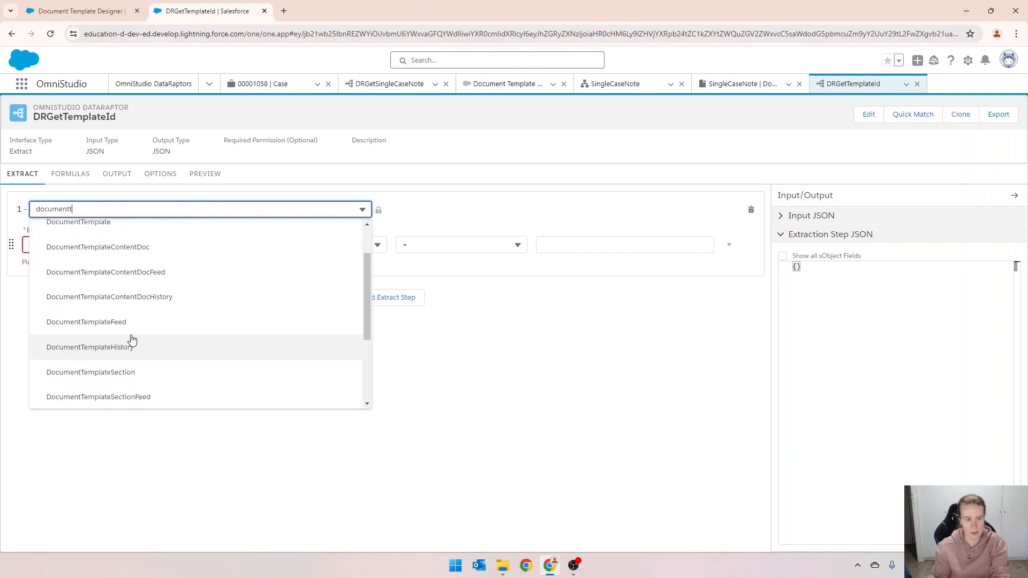
pyautogui.click(104, 223)
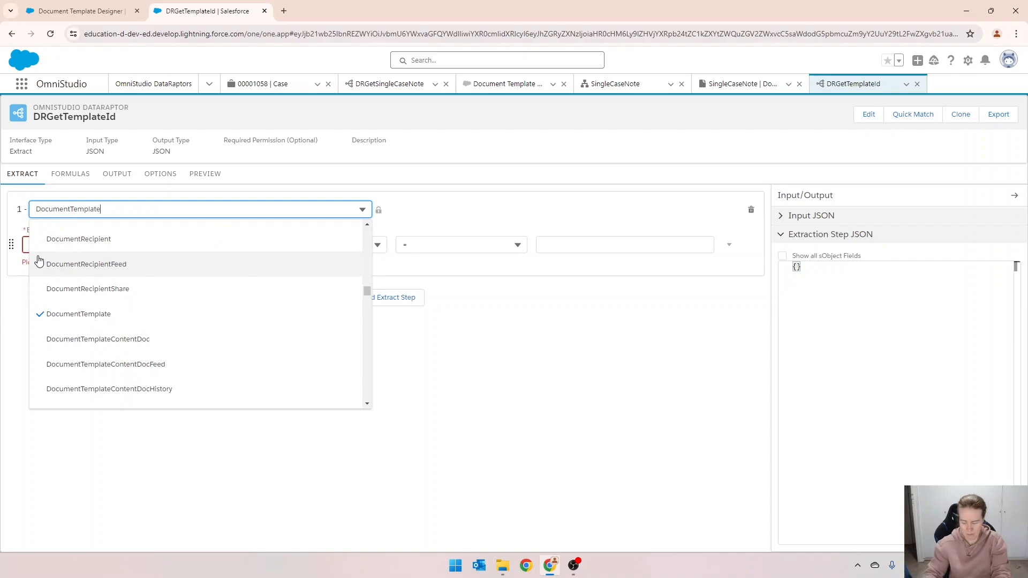
pyautogui.click(59, 243)
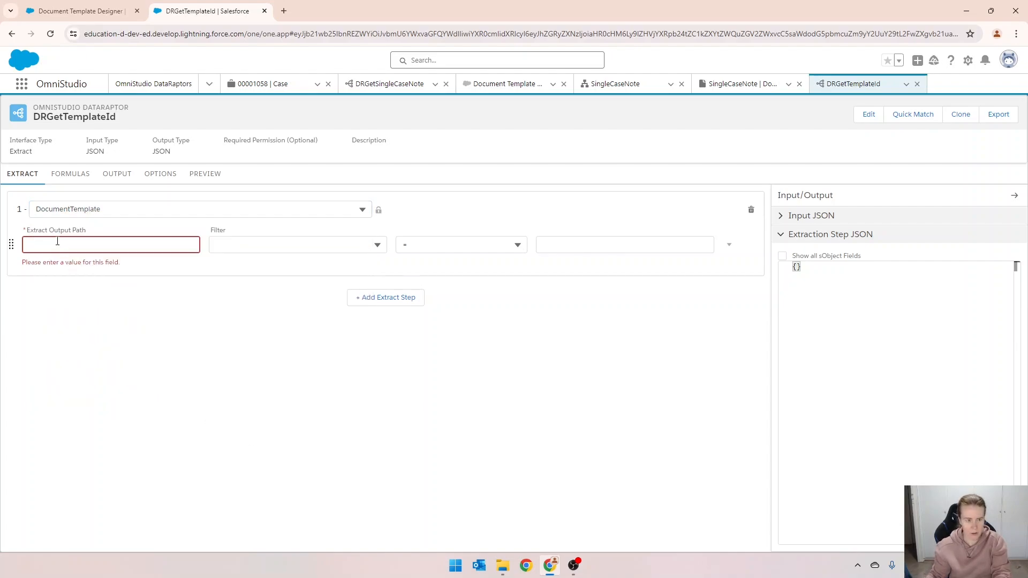
pyautogui.write('DocumentTemplate')
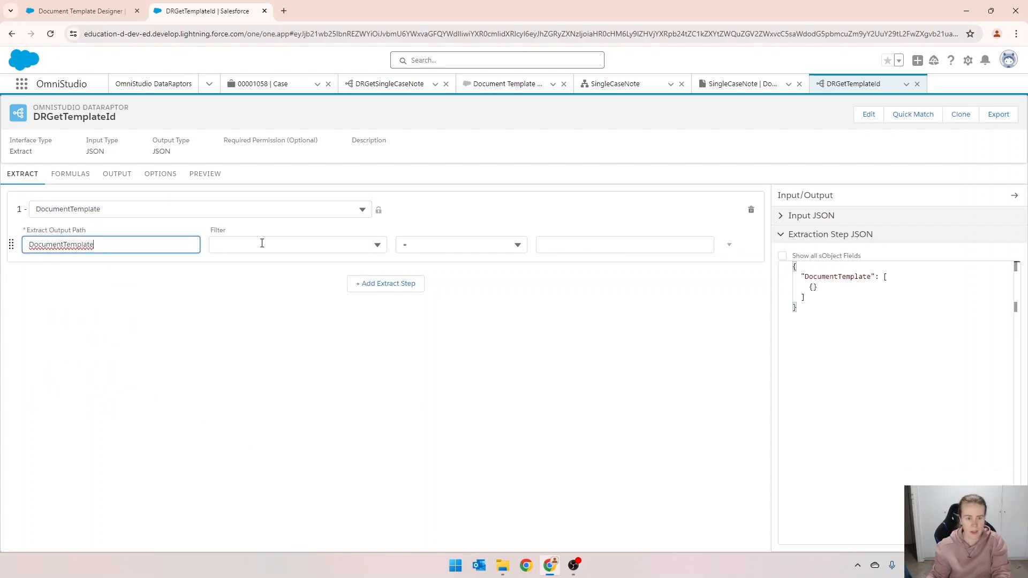
# Step: Choose Name as the filter field of the DocumentTemplate extract step
pyautogui.click(262, 243)
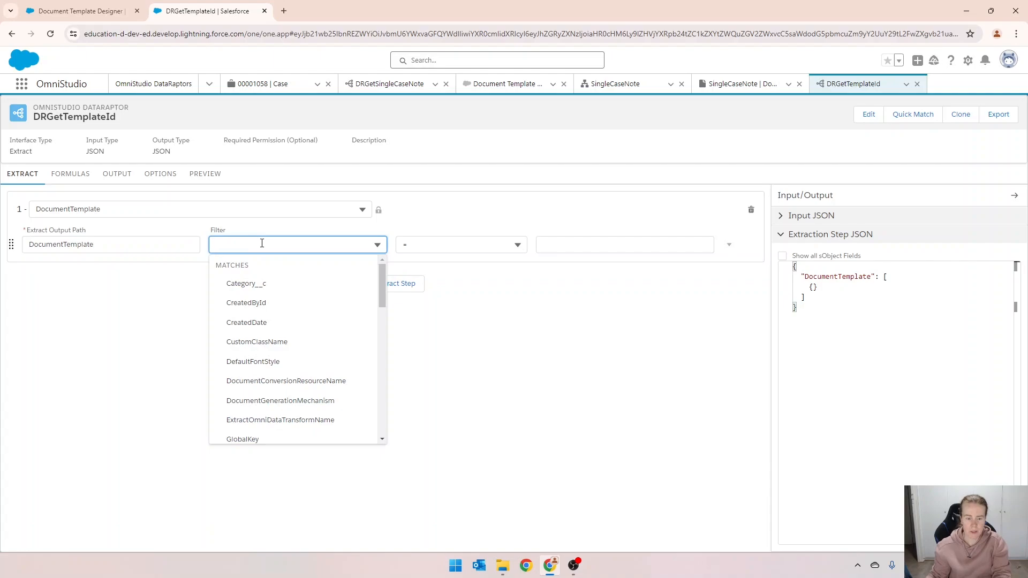
pyautogui.write('Name')
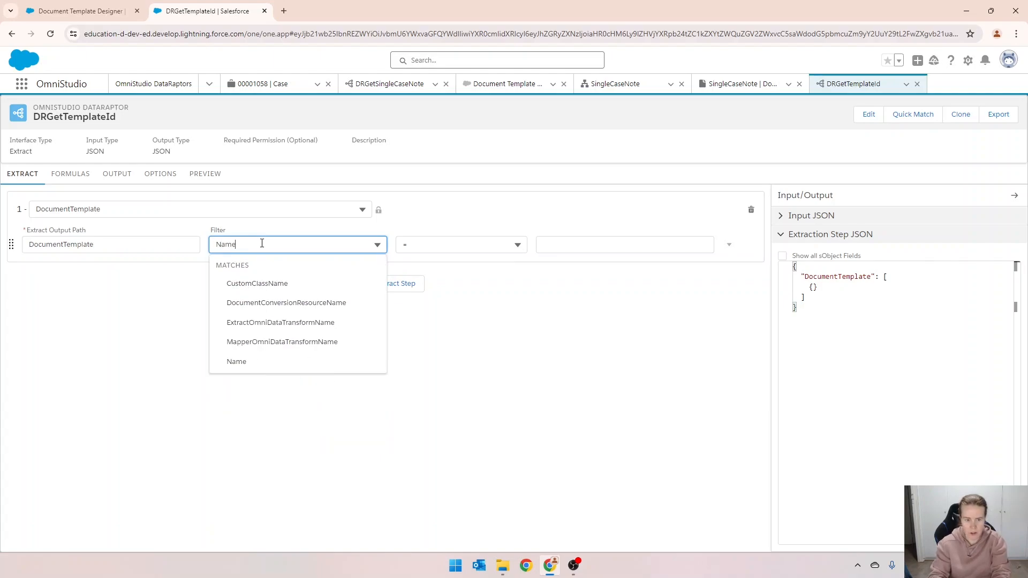
pyautogui.click(250, 362)
pyautogui.click(397, 284)
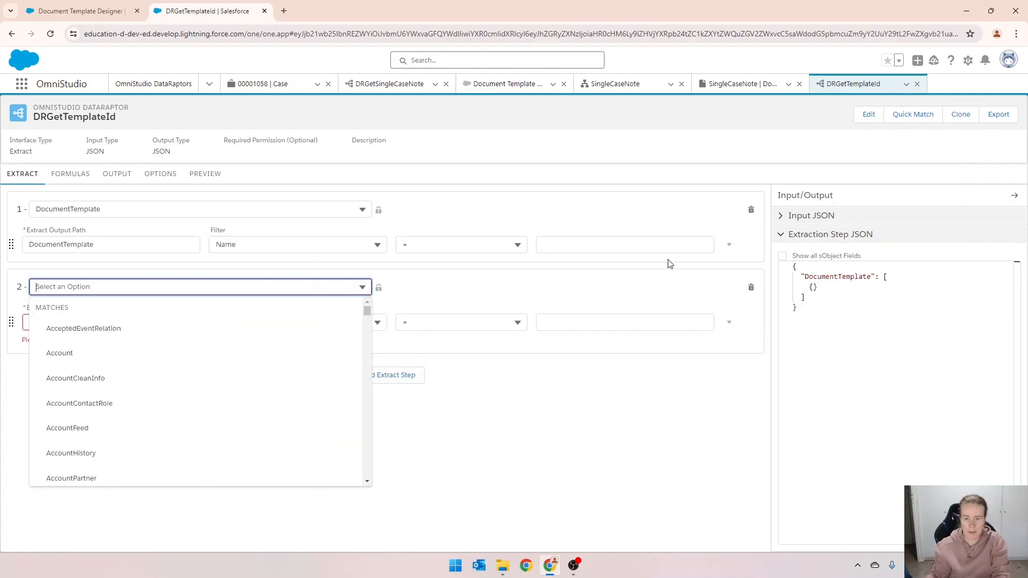
pyautogui.click(751, 288)
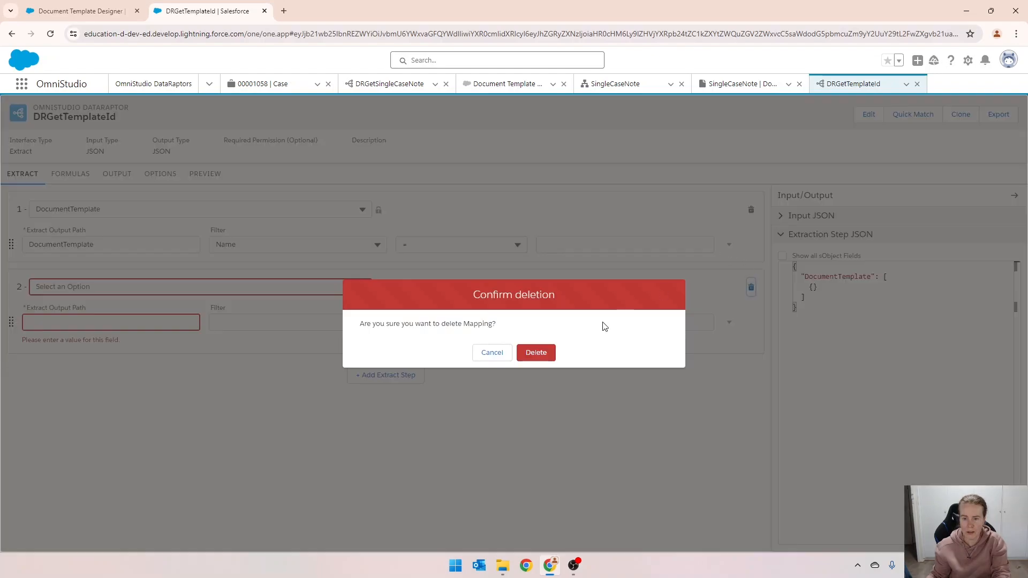
pyautogui.click(537, 353)
# Step: Add an AND condition on the Category__c field to the DocumentTemplate extract step's filter
pyautogui.click(728, 245)
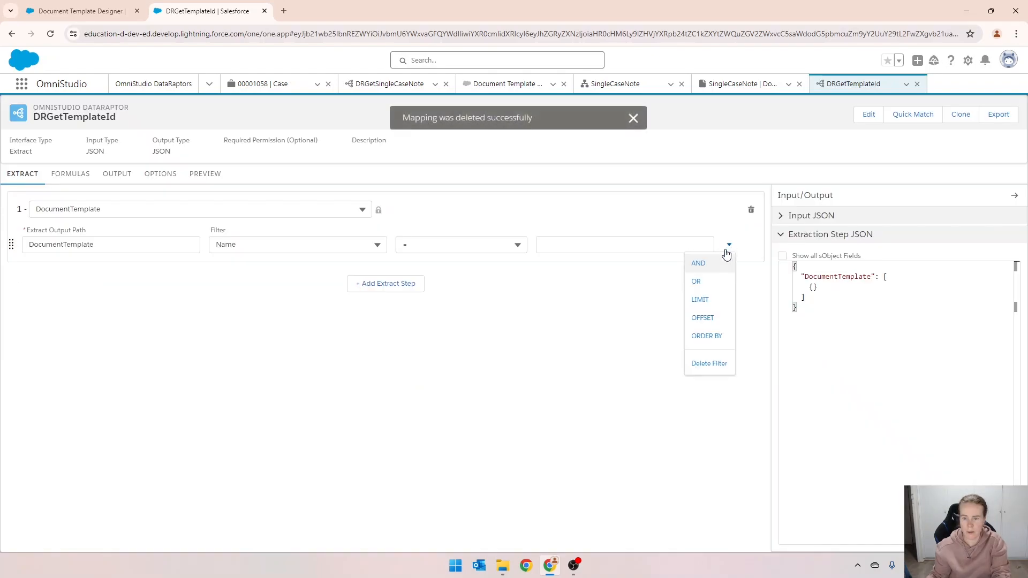
pyautogui.click(711, 277)
pyautogui.click(270, 273)
pyautogui.write('cat')
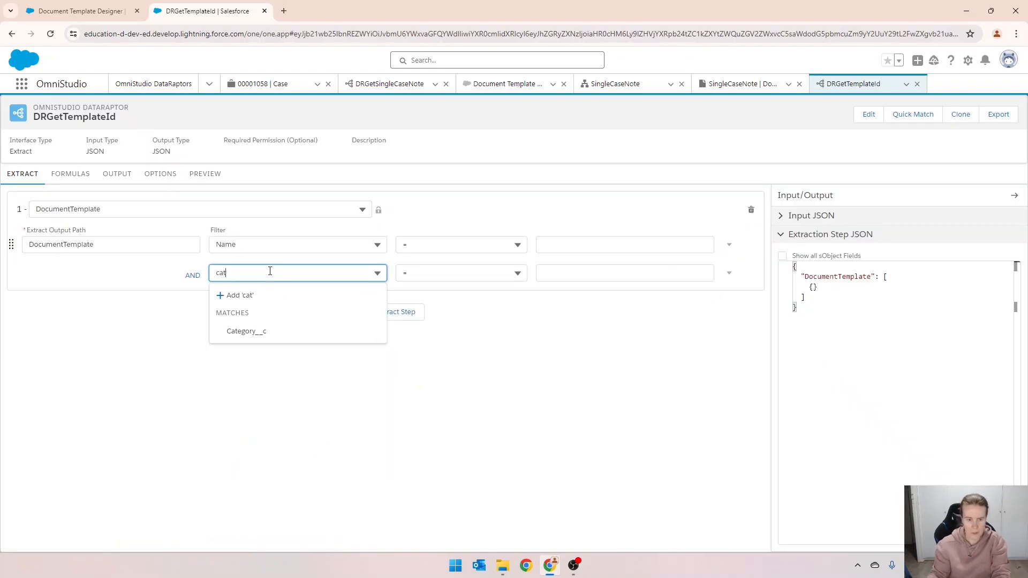
pyautogui.click(259, 329)
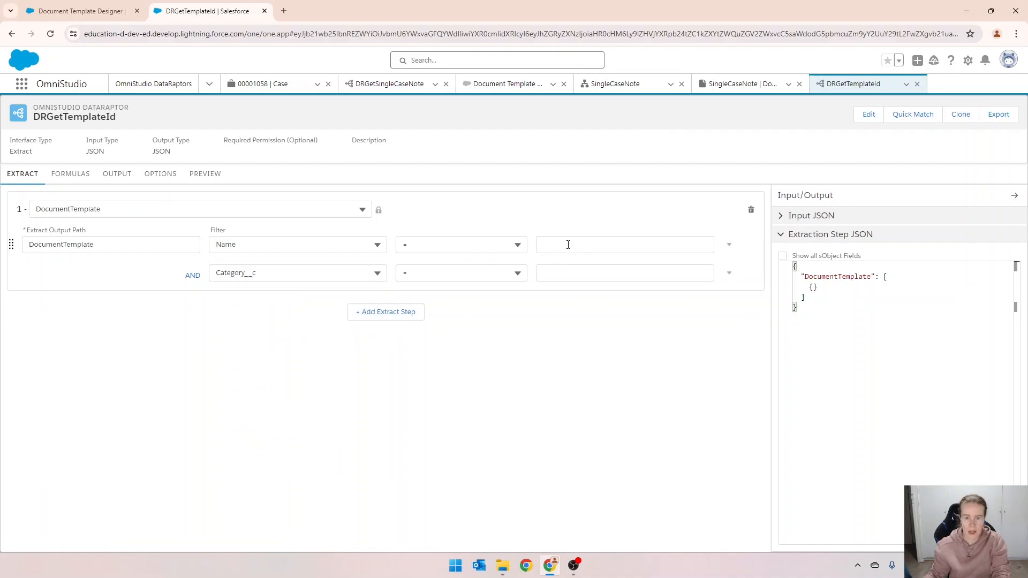
# Step: Set the comparison value of the Name filter to Name and that of the Category__c filter to Category
pyautogui.click(586, 243)
pyautogui.write('Name')
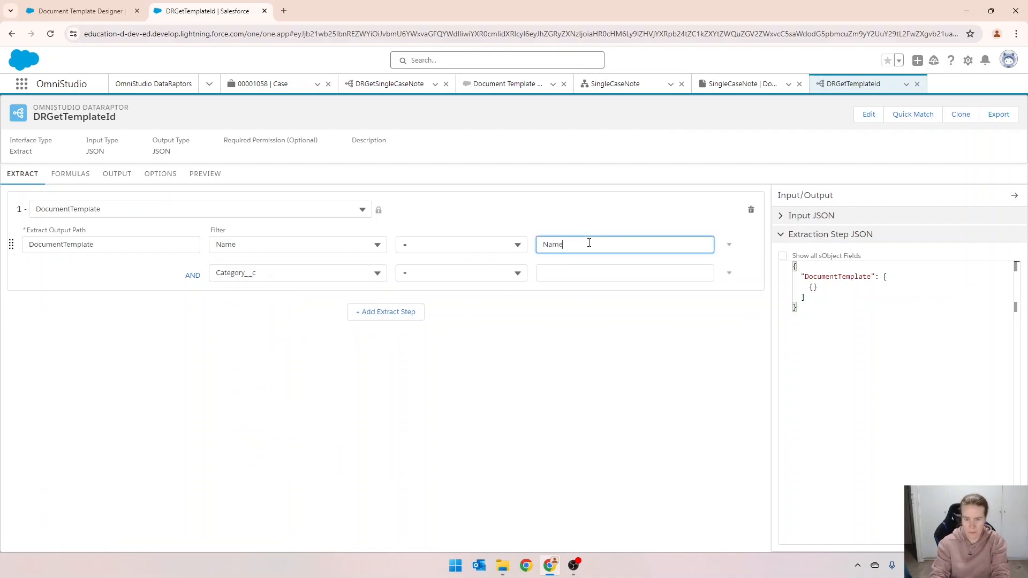
pyautogui.press('Tab')
pyautogui.press('Escape')
pyautogui.click(568, 274)
pyautogui.write('Cate')
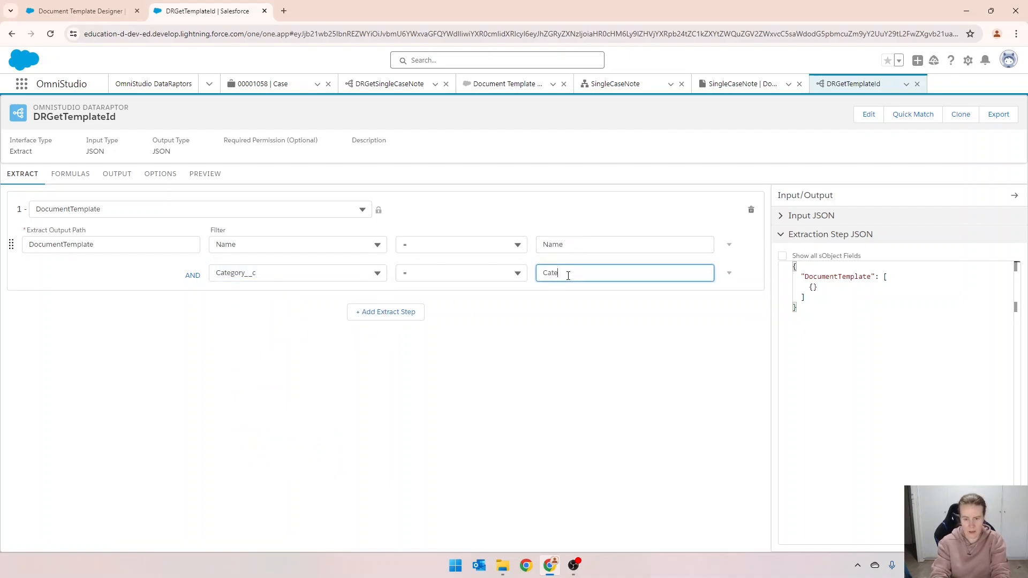
pyautogui.write('gory')
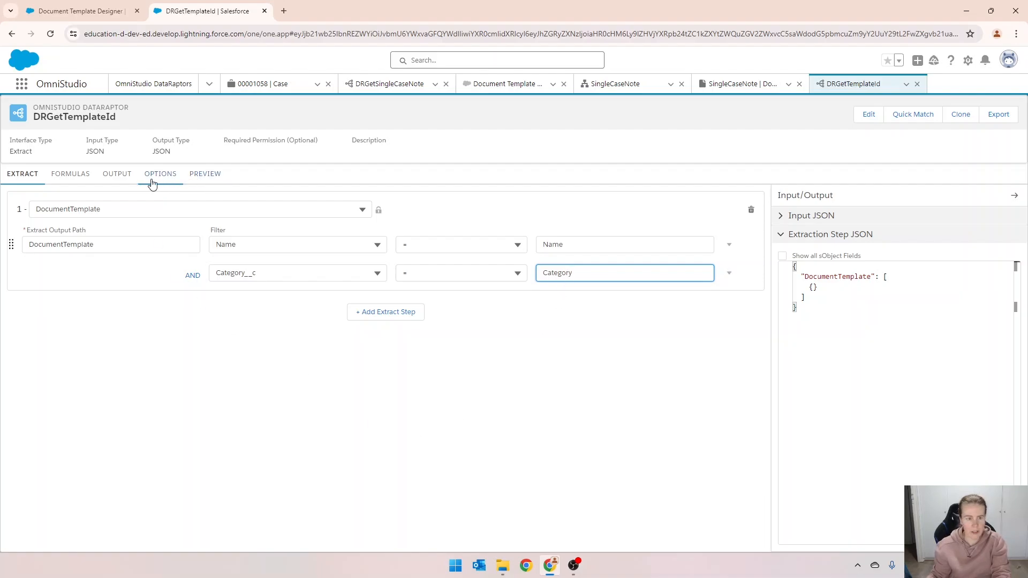
# Step: Add an output mapping from DocumentTemplate:Id to the output JSON path DocumentTemplateId
pyautogui.click(118, 179)
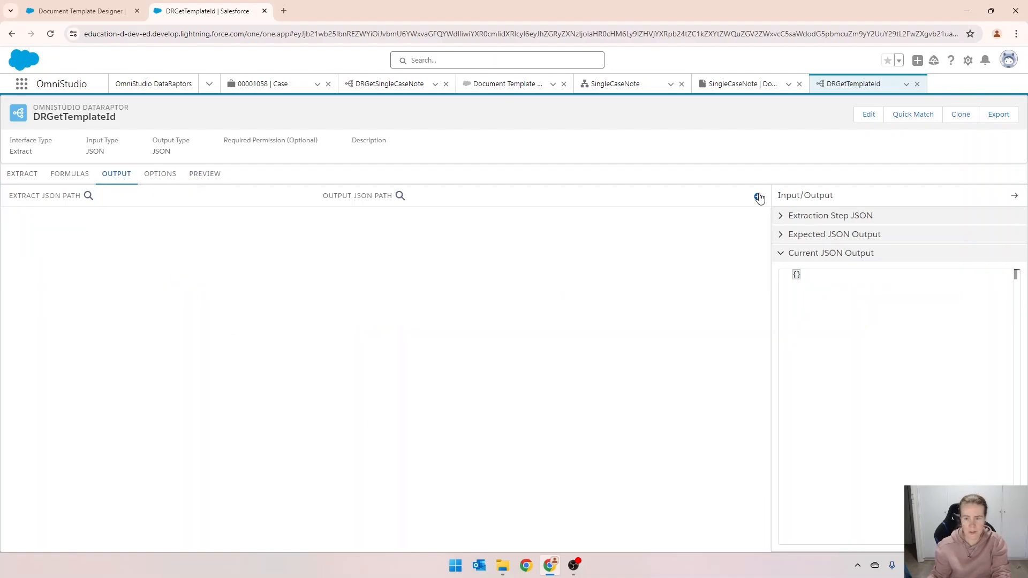
pyautogui.click(758, 197)
pyautogui.click(70, 233)
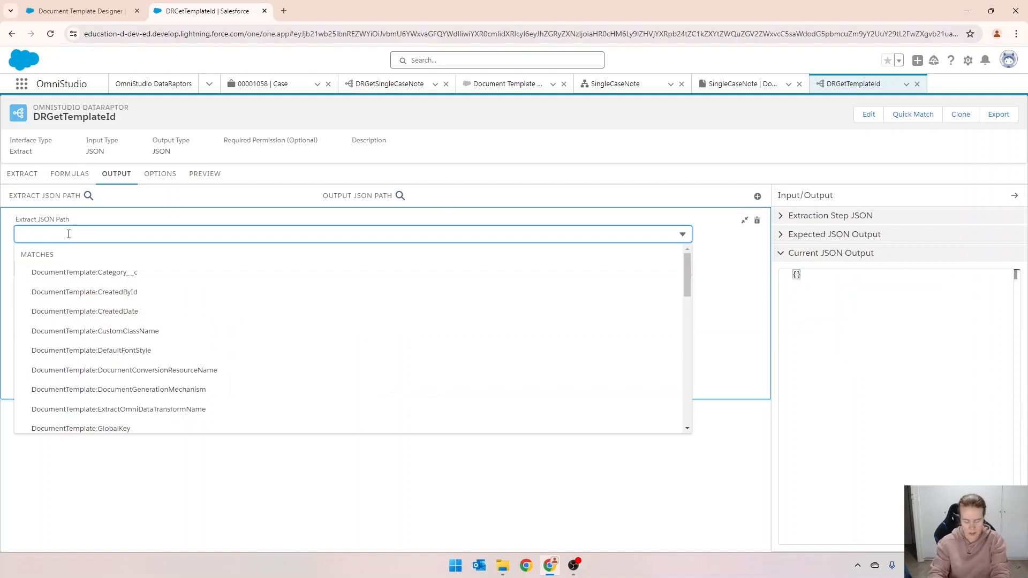
pyautogui.write('id')
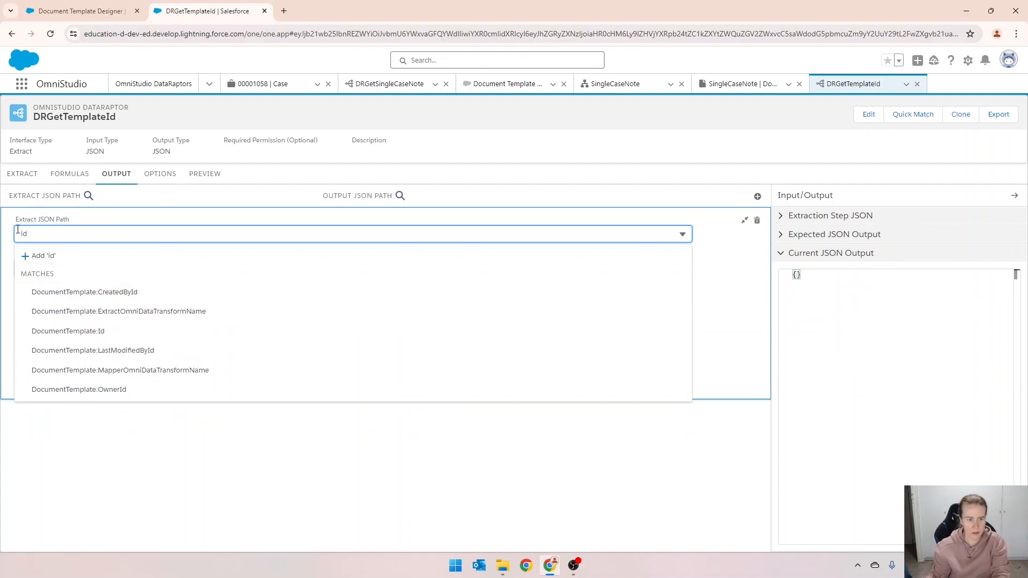
pyautogui.click(104, 332)
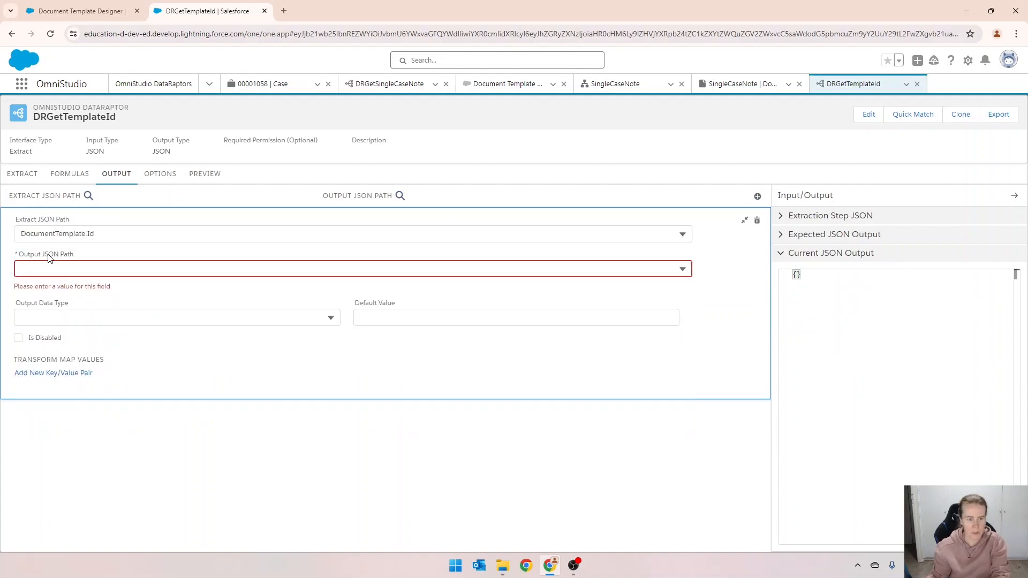
pyautogui.click(54, 269)
pyautogui.write('Docum')
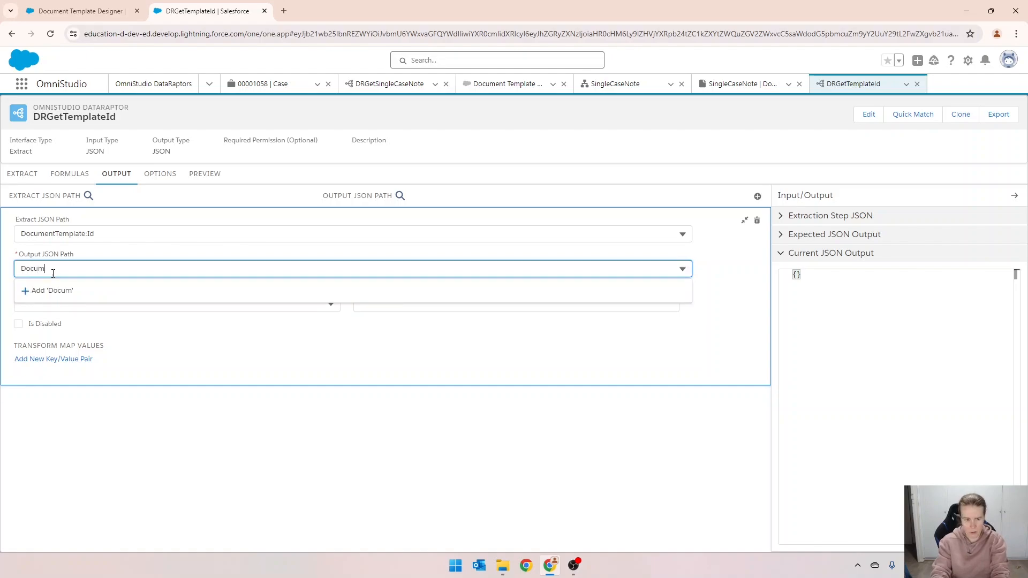
pyautogui.write('entTemplate')
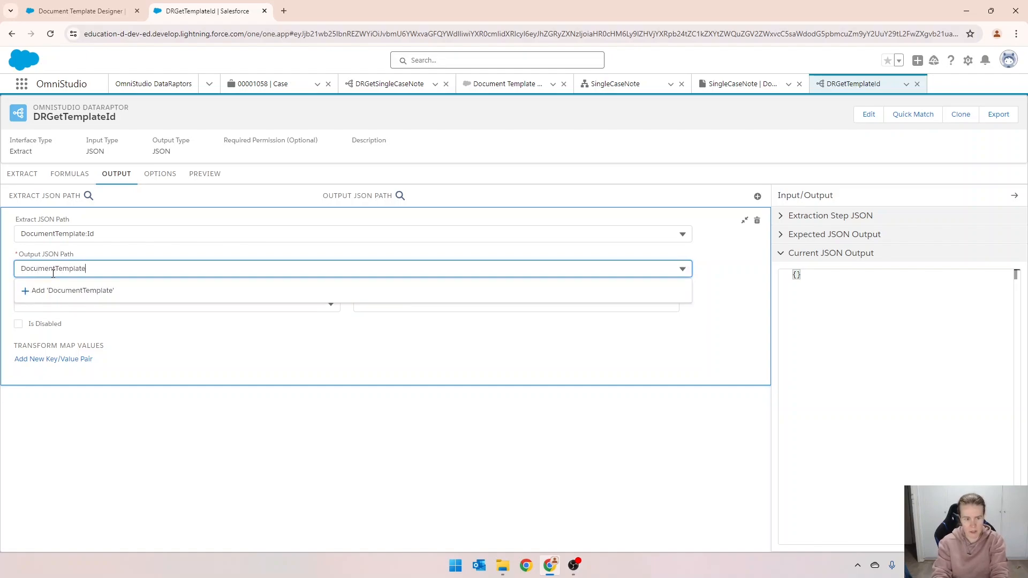
pyautogui.write('Id')
pyautogui.press('Return')
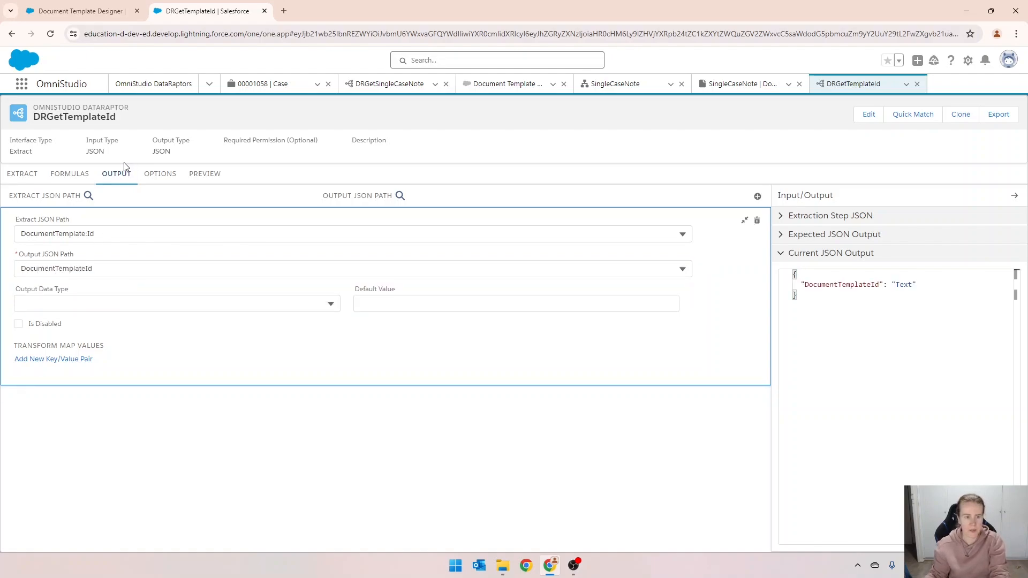
# Step: Add two input parameters with the keys Name and Category to the DRGetTemplateId preview
pyautogui.click(204, 176)
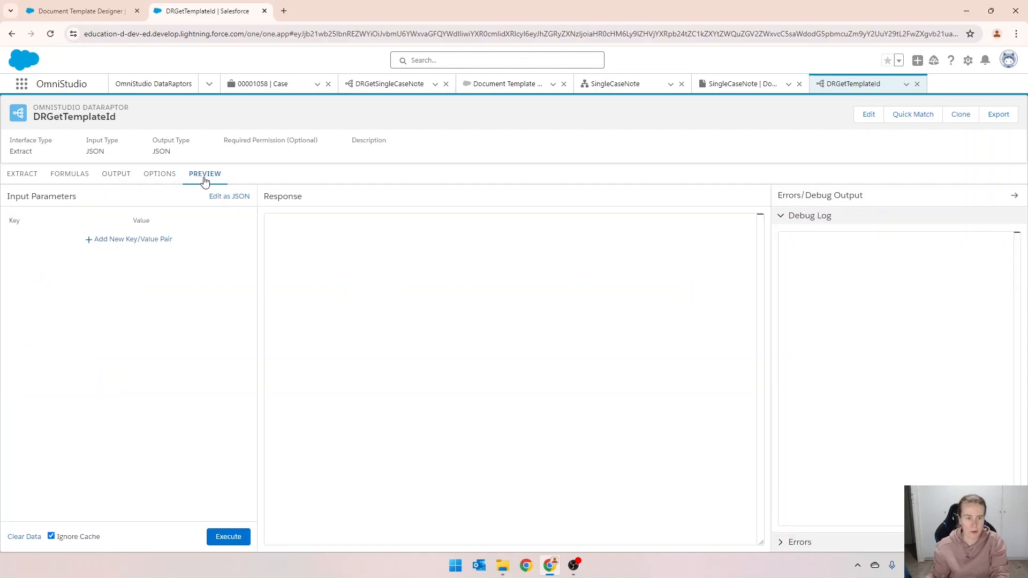
pyautogui.click(109, 243)
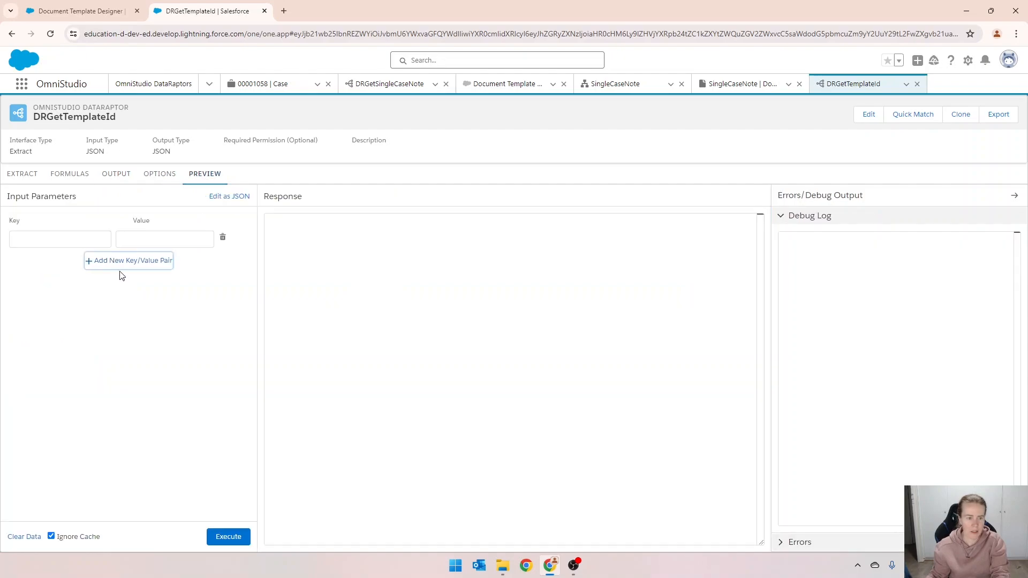
pyautogui.click(115, 262)
pyautogui.click(36, 238)
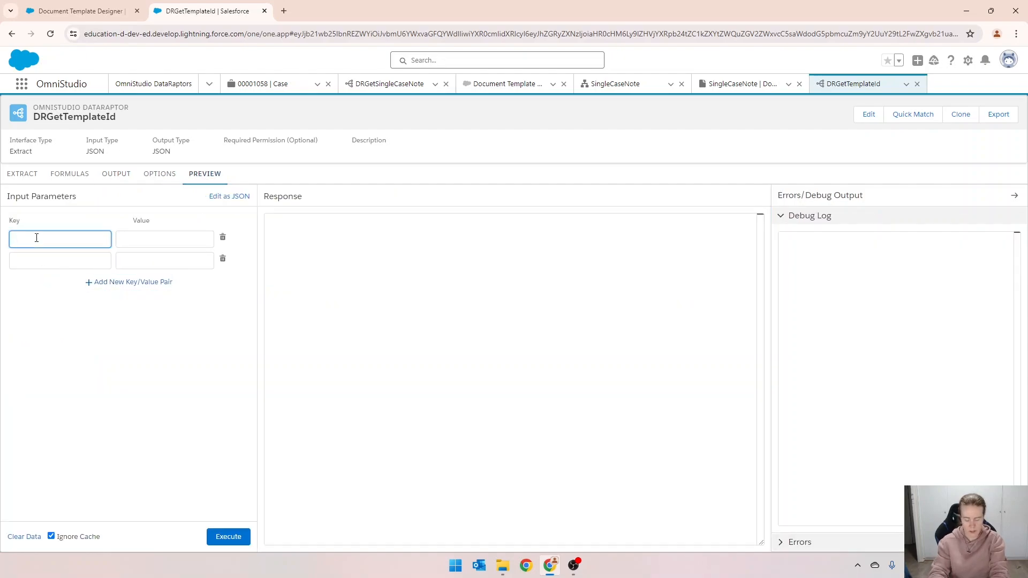
pyautogui.press('Tab')
pyautogui.press('Tab')
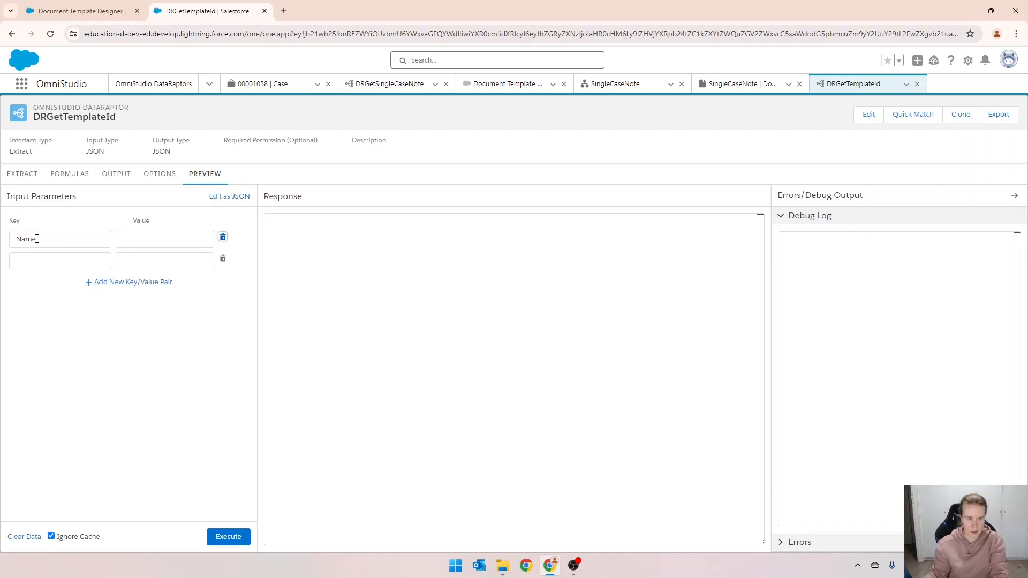
pyautogui.click(44, 259)
pyautogui.write('Category')
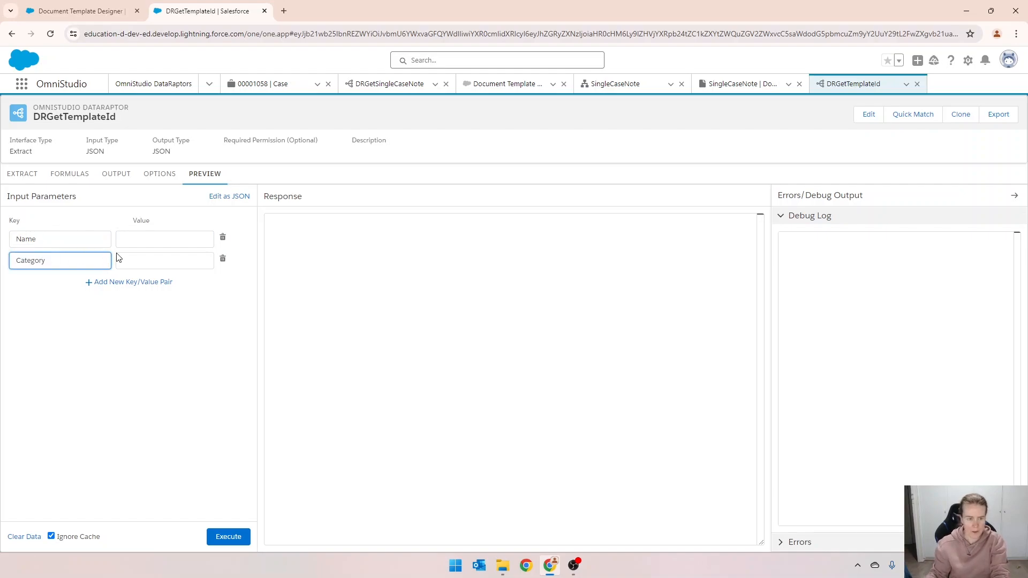
# Step: Set the preview's Category value to Demo and Name value to SingleCaseNote, and execute the DataRaptor
pyautogui.click(150, 255)
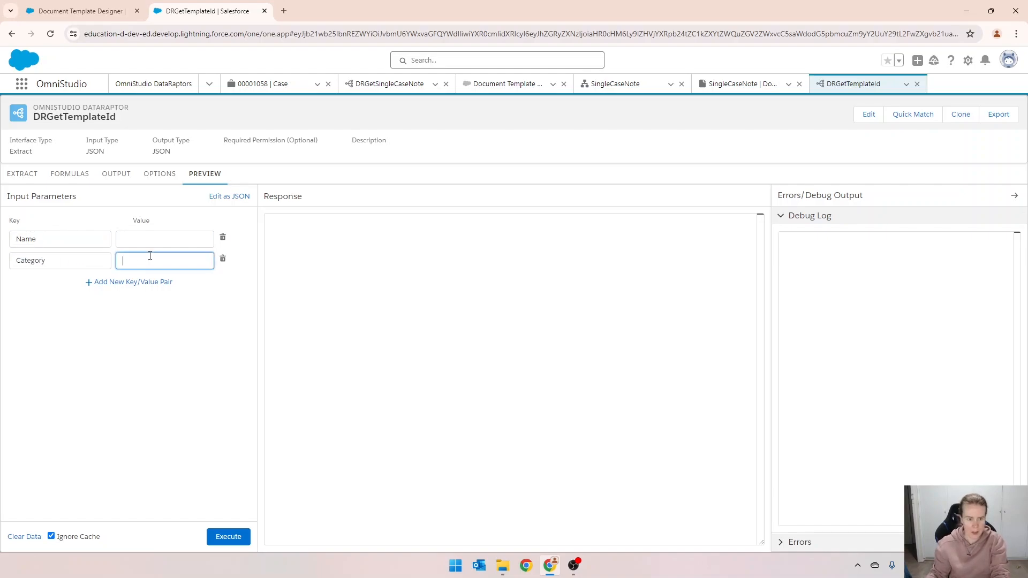
pyautogui.write('Demo')
pyautogui.click(161, 239)
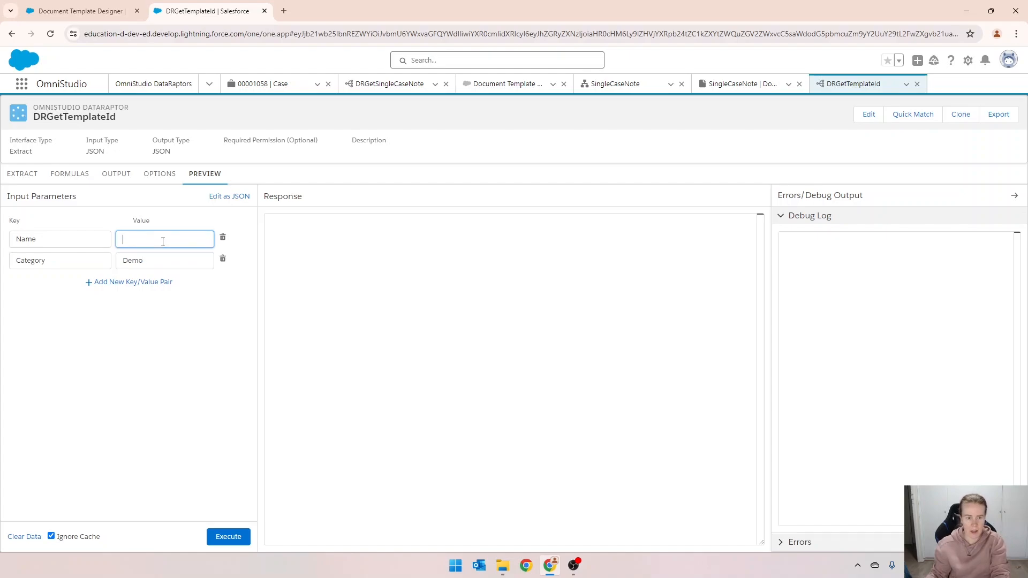
pyautogui.write('SingleCase')
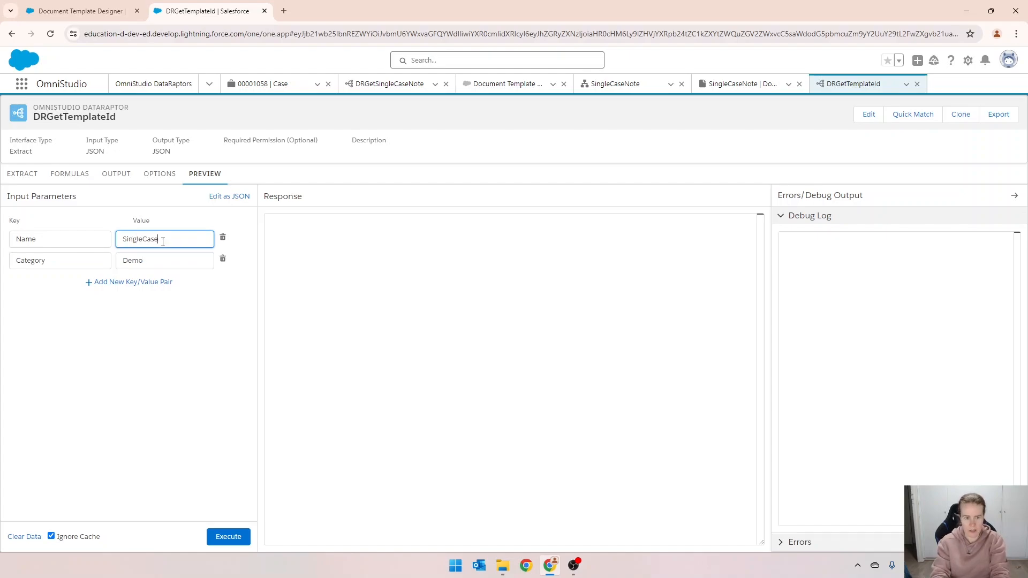
pyautogui.write('Note')
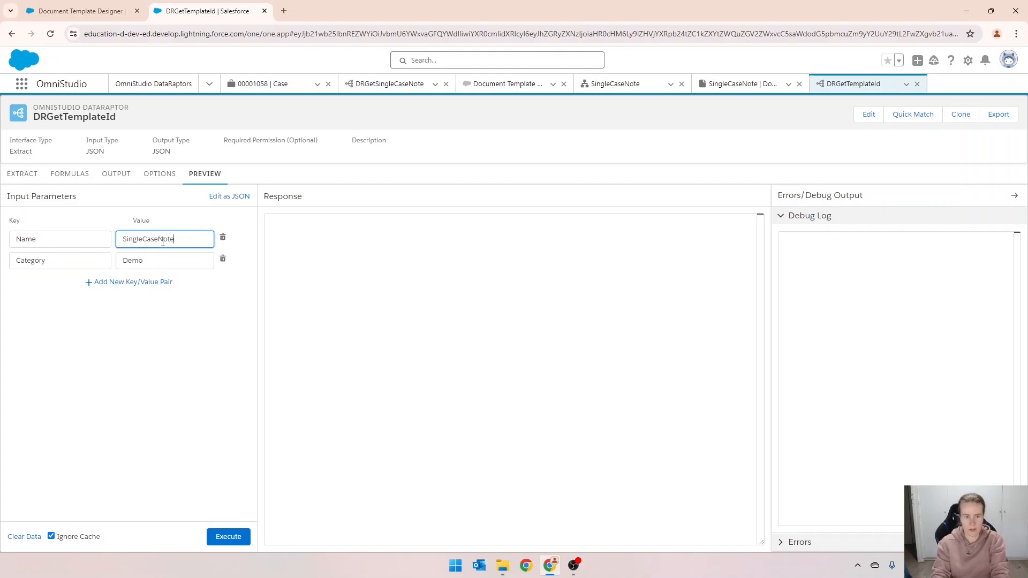
pyautogui.click(230, 537)
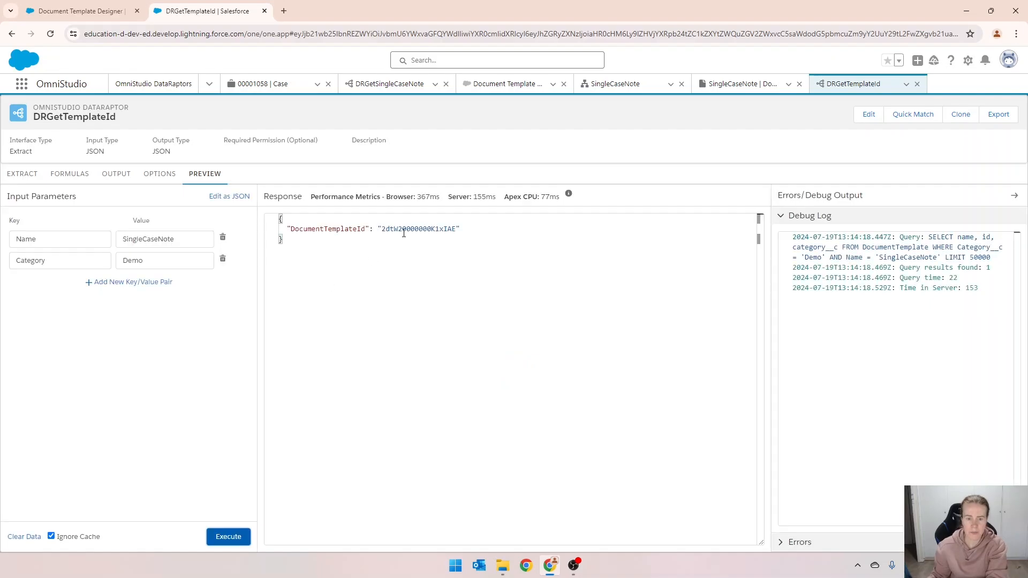
# Step: Compare the returned DocumentTemplateId with the record Id in the SingleCaseNote document template's URL, and close the DRGetTemplateId DataRaptor
pyautogui.click(738, 85)
pyautogui.doubleClick(380, 34)
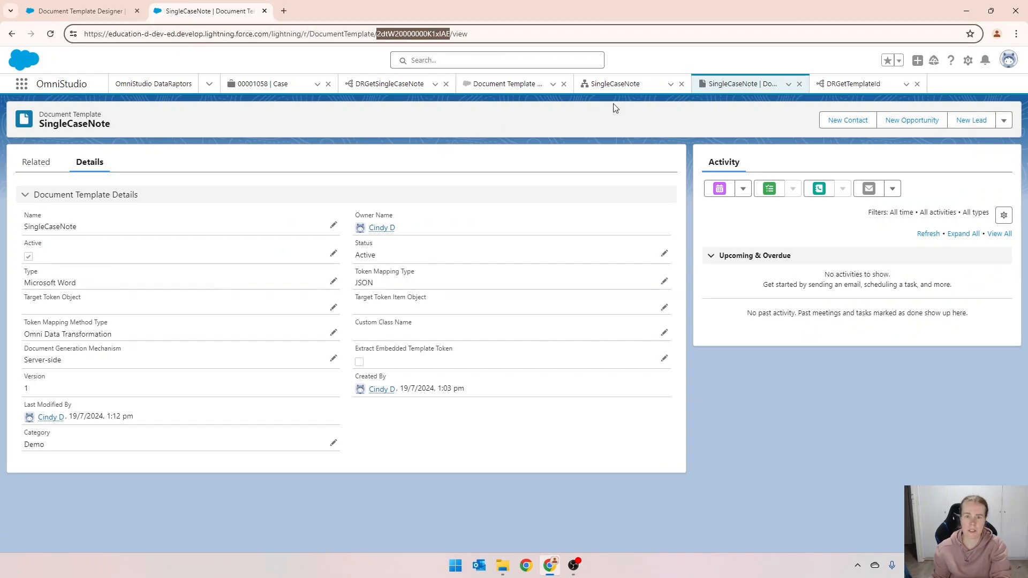
pyautogui.click(853, 84)
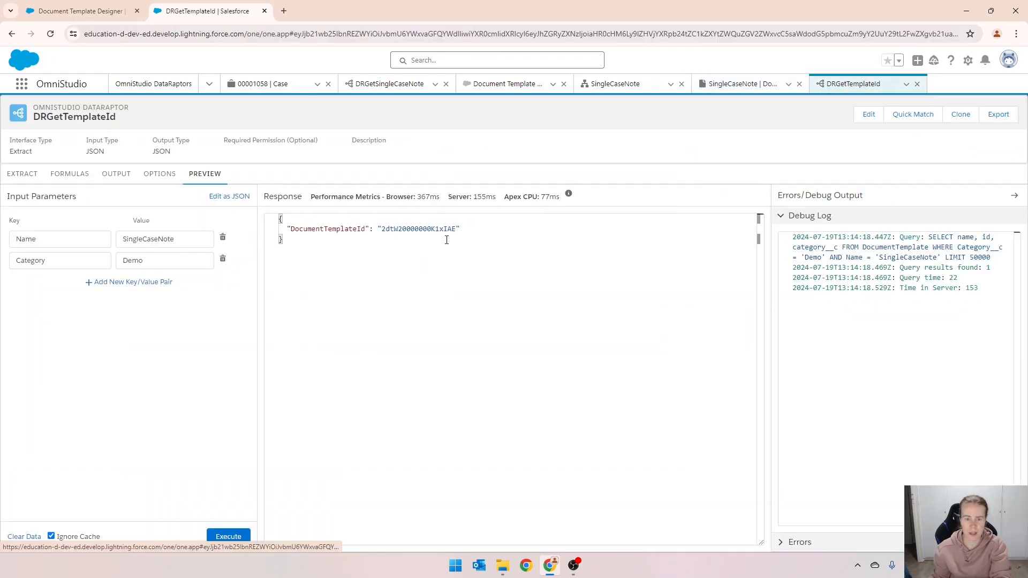
pyautogui.click(919, 85)
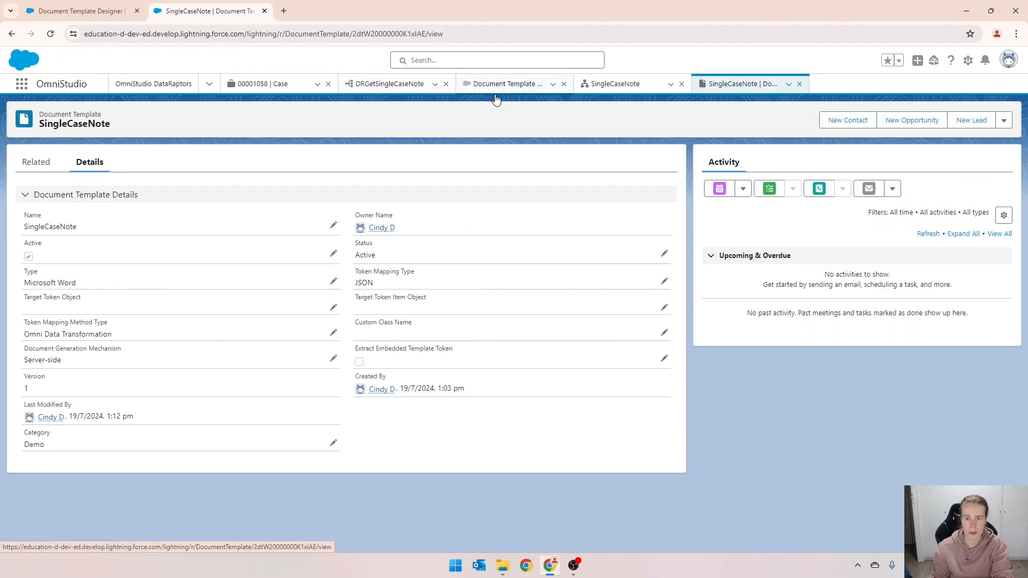
# Step: In the SingleCaseNote OmniScript, add a DataRaptor Extract Action between the EnterObject and GenerationOptions steps
pyautogui.click(611, 84)
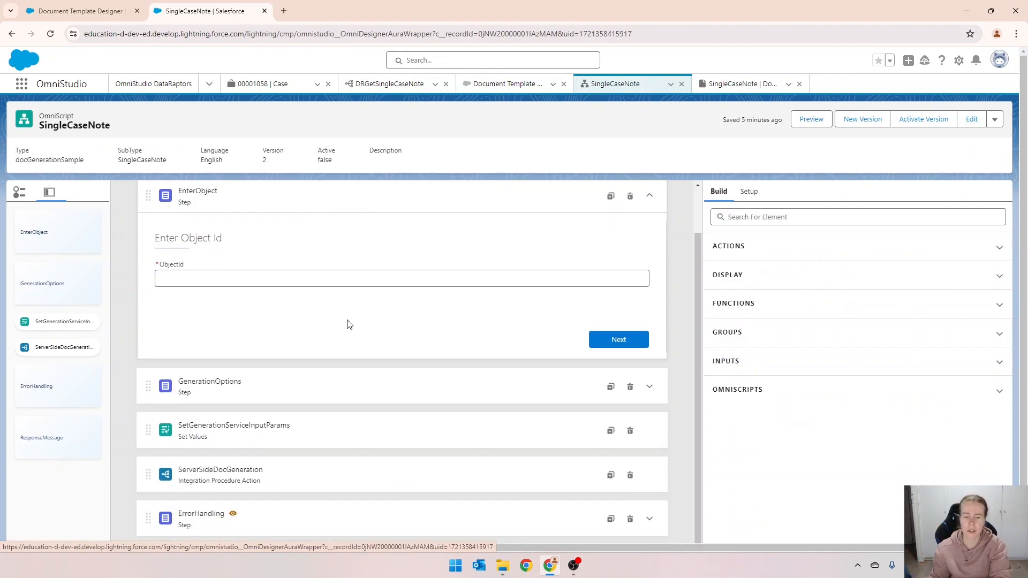
pyautogui.scroll(1, 348, 325)
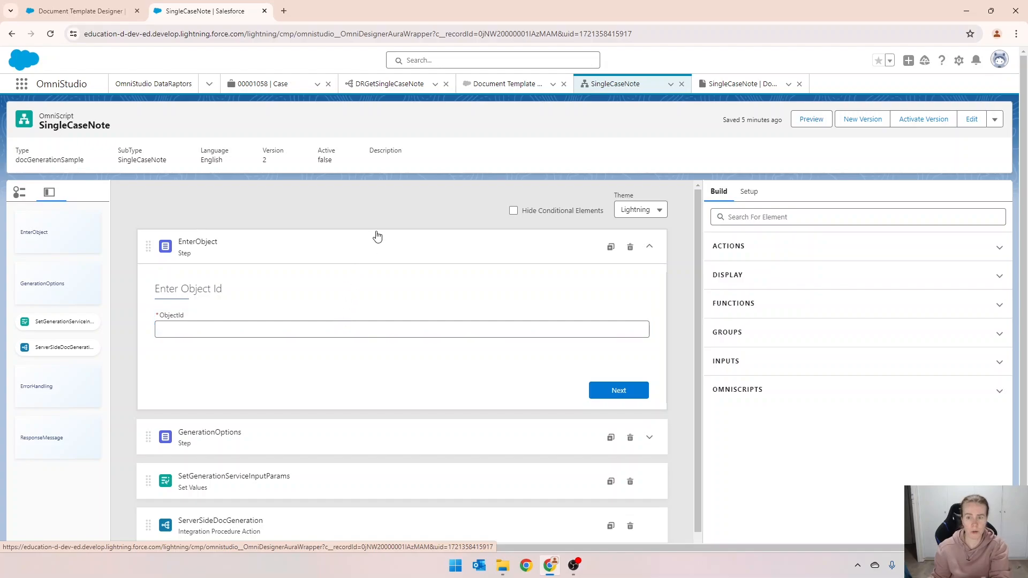
pyautogui.click(759, 217)
pyautogui.write('data')
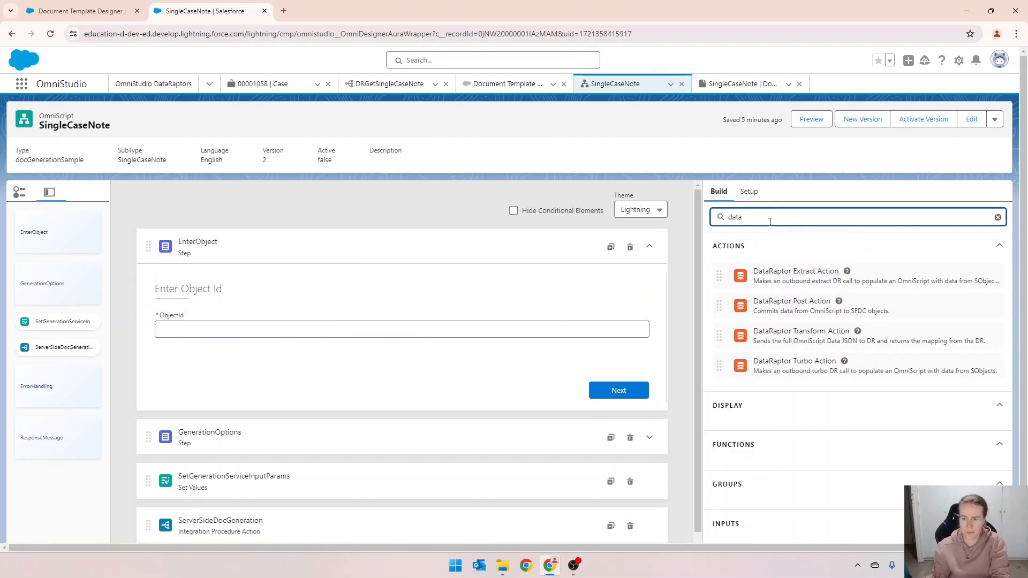
pyautogui.moveTo(803, 280); pyautogui.dragTo(214, 418)
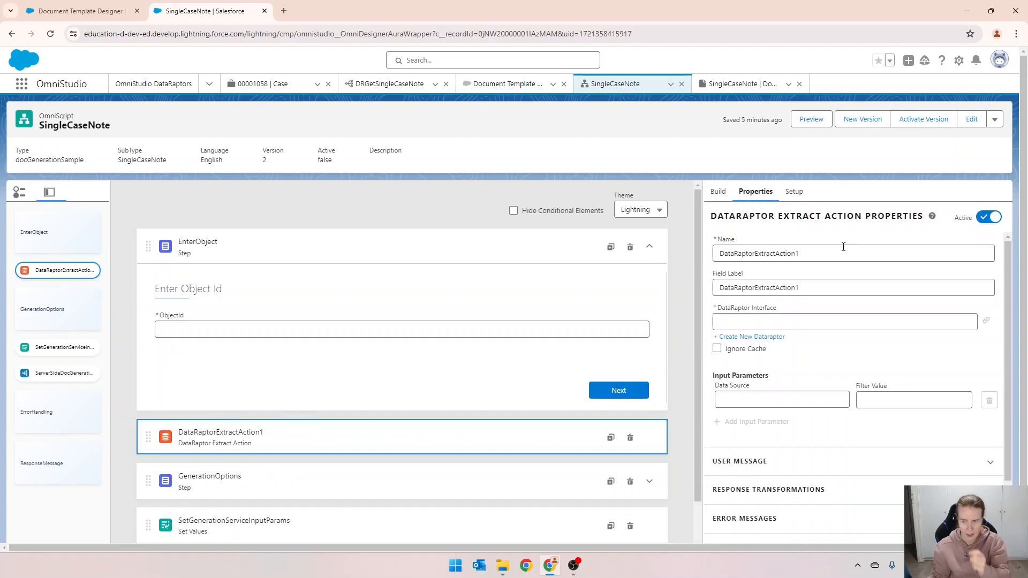
# Step: Set the extract action's DataRaptor Interface to DRGetTemplateId and use the same text for its name and field label
pyautogui.click(788, 322)
pyautogui.write('drgette')
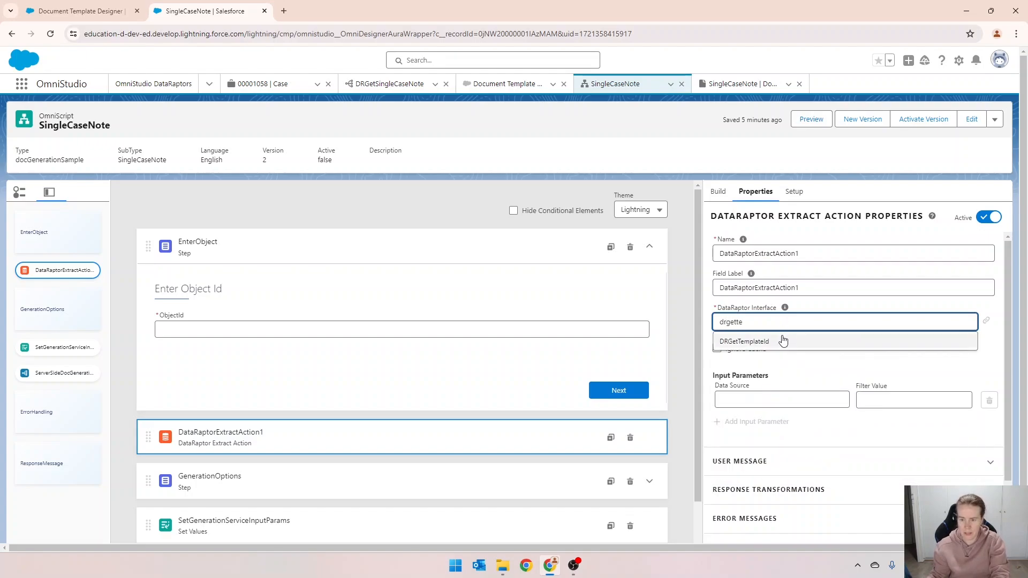
pyautogui.click(771, 341)
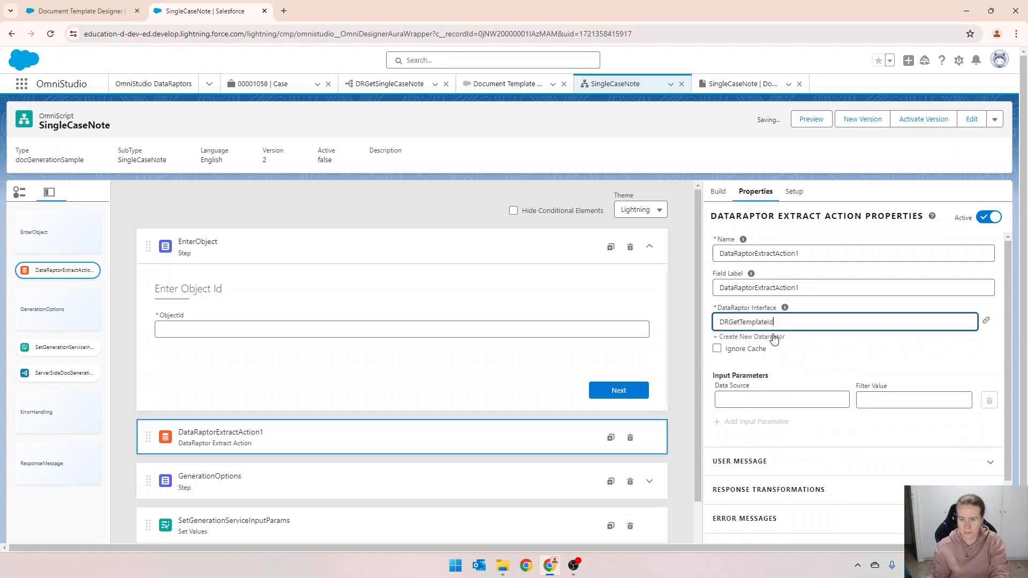
pyautogui.moveTo(774, 323); pyautogui.dragTo(706, 328)
pyautogui.hotkey('ctrl', 'c')
pyautogui.moveTo(803, 253); pyautogui.dragTo(701, 253)
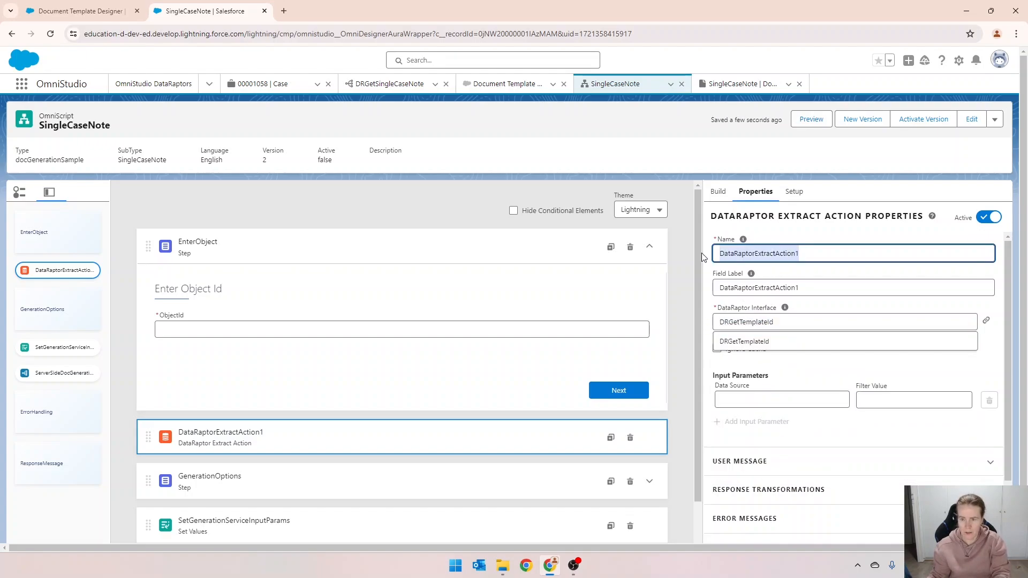
pyautogui.hotkey('ctrl', 'v')
pyautogui.moveTo(824, 296); pyautogui.dragTo(696, 296)
pyautogui.hotkey('ctrl', 'v')
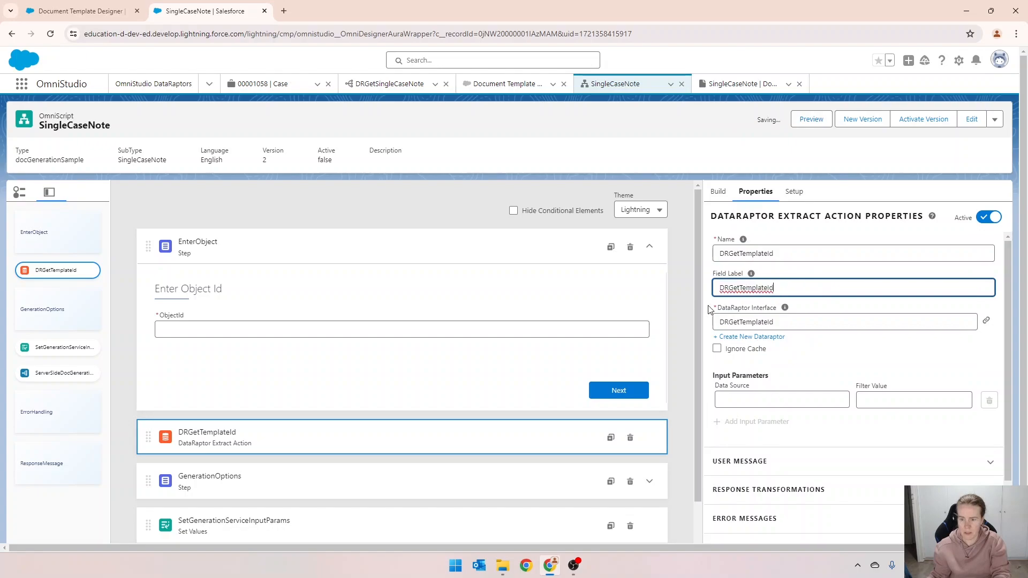
# Step: Define the extract action's input parameters, mapping data source Name to filter value Name and data source Category to filter value Category
pyautogui.scroll(-1, 747, 367)
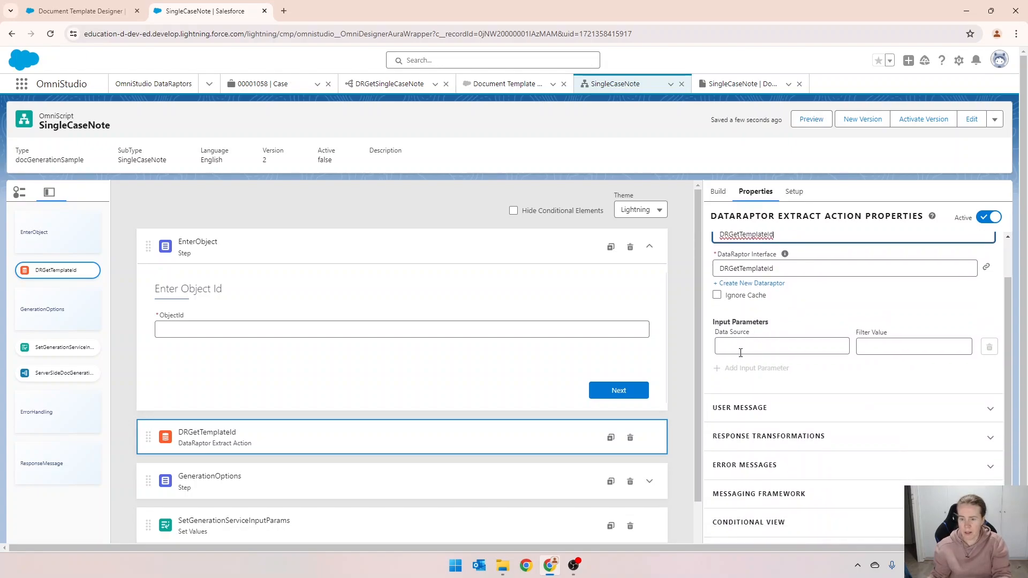
pyautogui.click(749, 344)
pyautogui.write('Name')
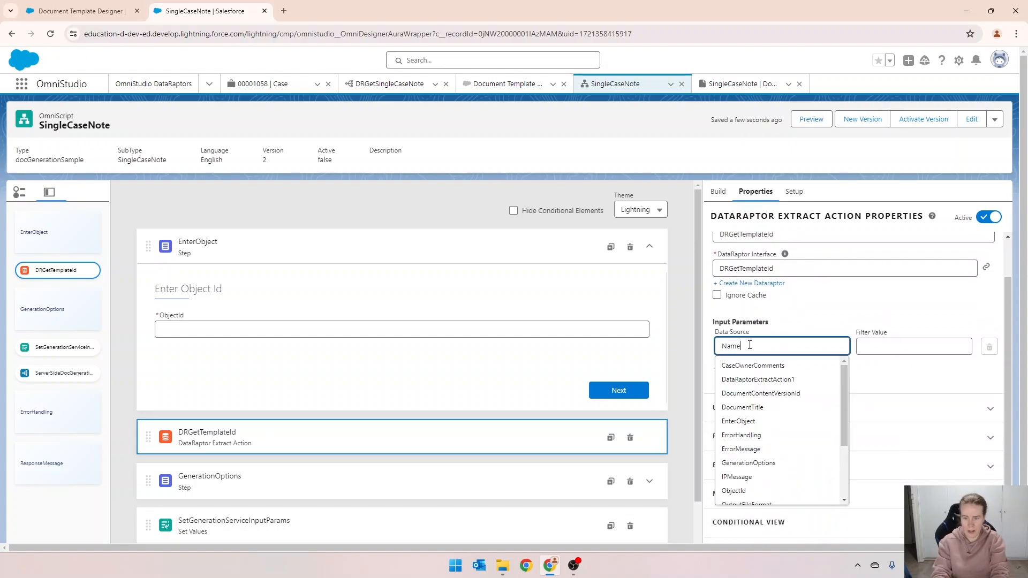
pyautogui.press('Tab')
pyautogui.write('Name')
pyautogui.click(753, 368)
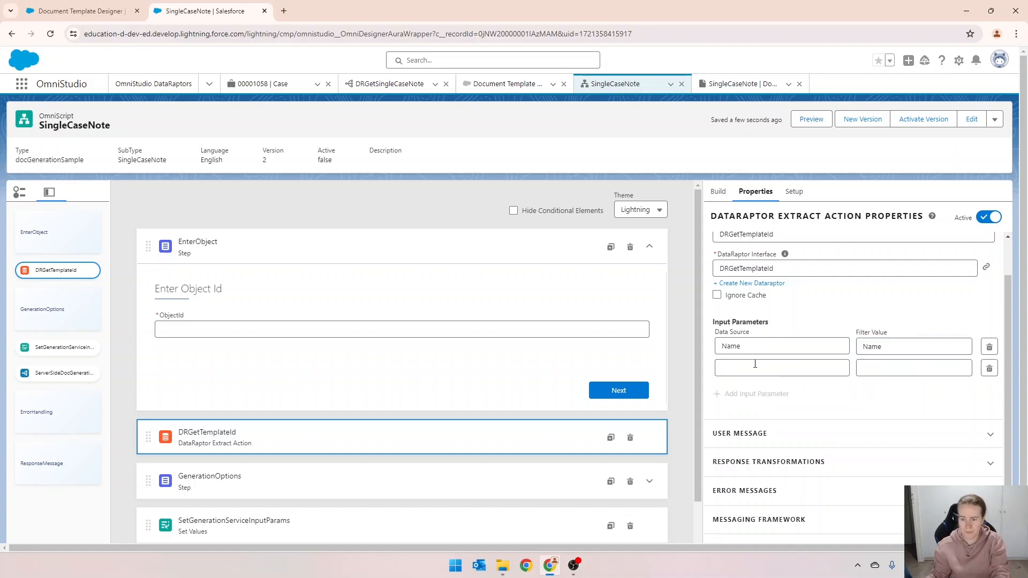
pyautogui.click(753, 367)
pyautogui.write('Caster')
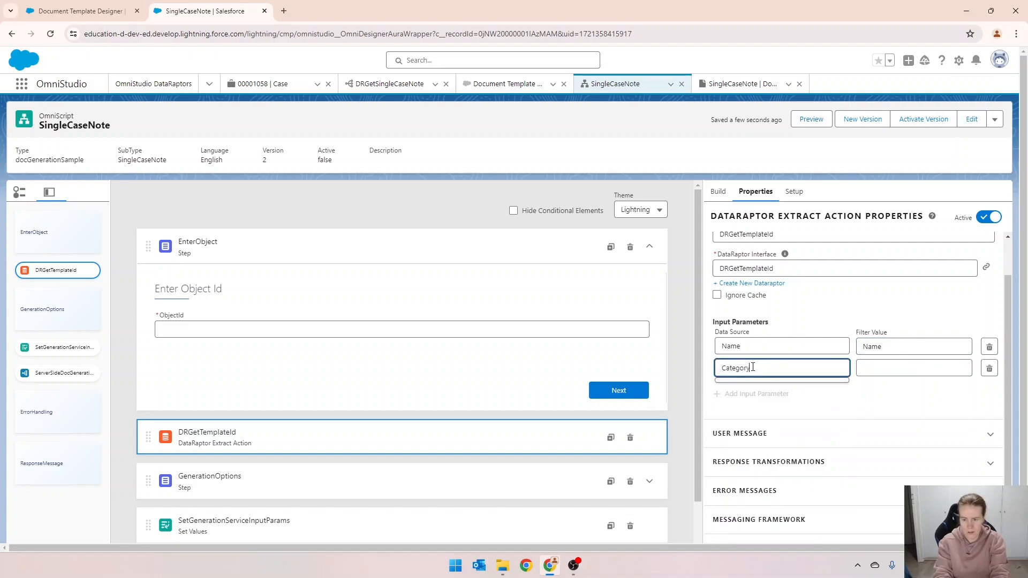
pyautogui.press('Tab')
pyautogui.write('Categoryt')
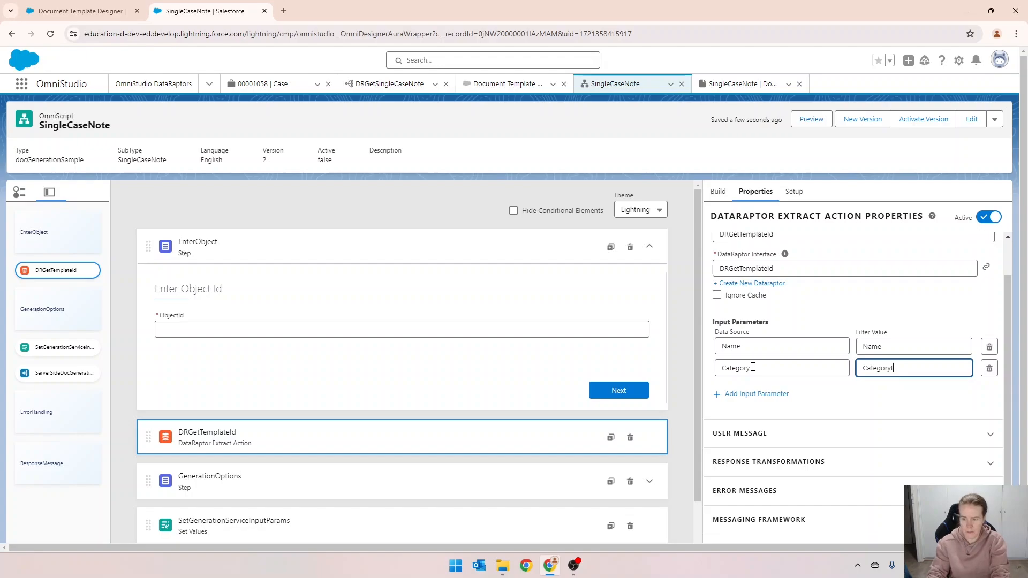
pyautogui.press('BackSpace')
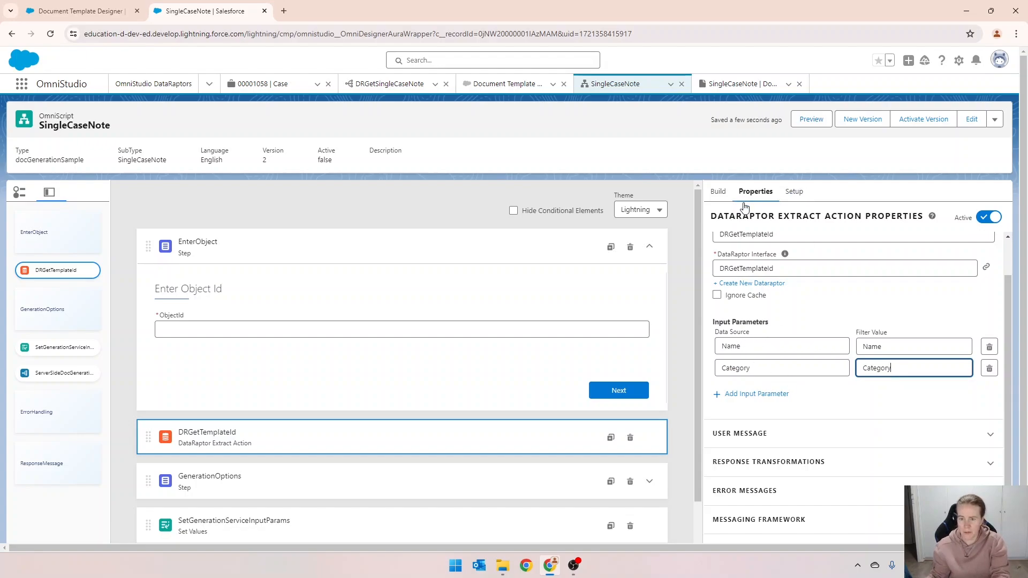
# Step: Add a Set Values element between the EnterObject step and the DRGetTemplateId action
pyautogui.click(719, 193)
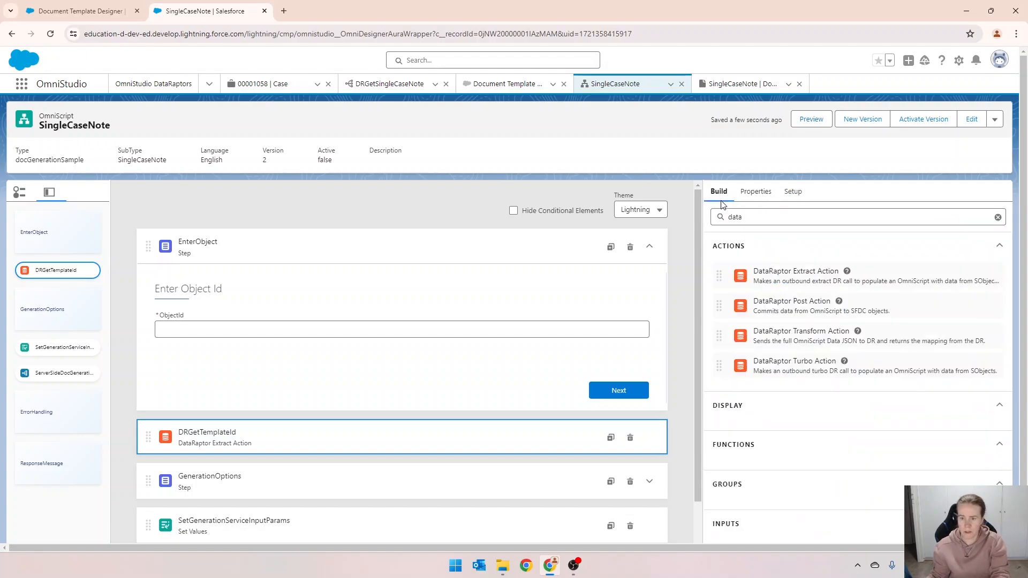
pyautogui.doubleClick(756, 215)
pyautogui.write('setv')
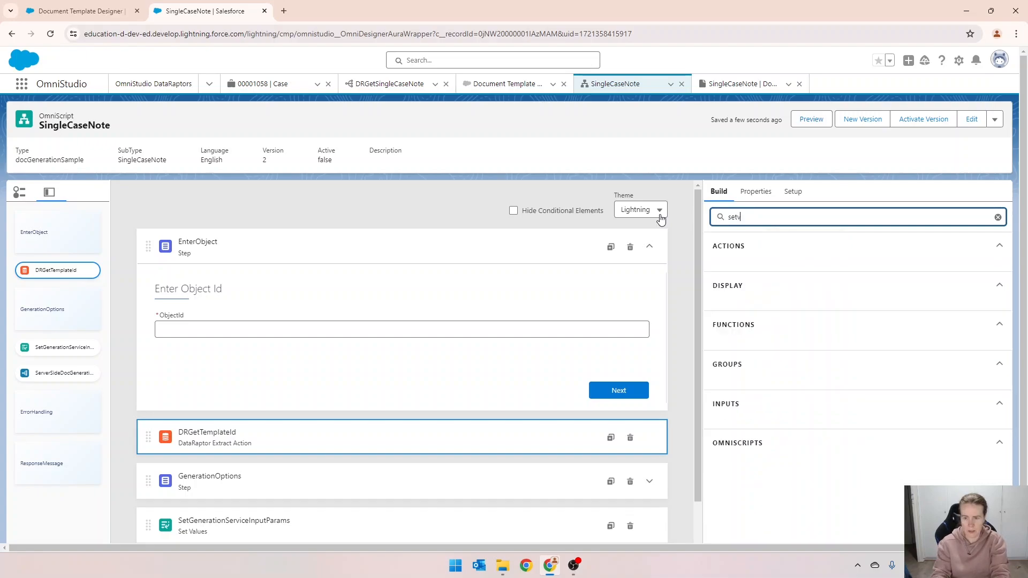
pyautogui.press('BackSpace')
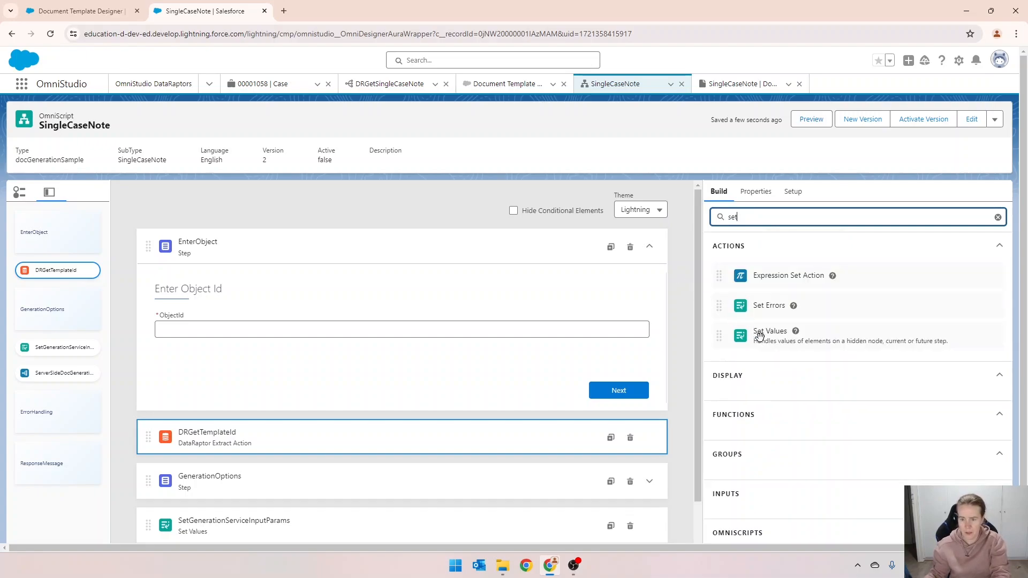
pyautogui.moveTo(758, 335); pyautogui.dragTo(294, 420)
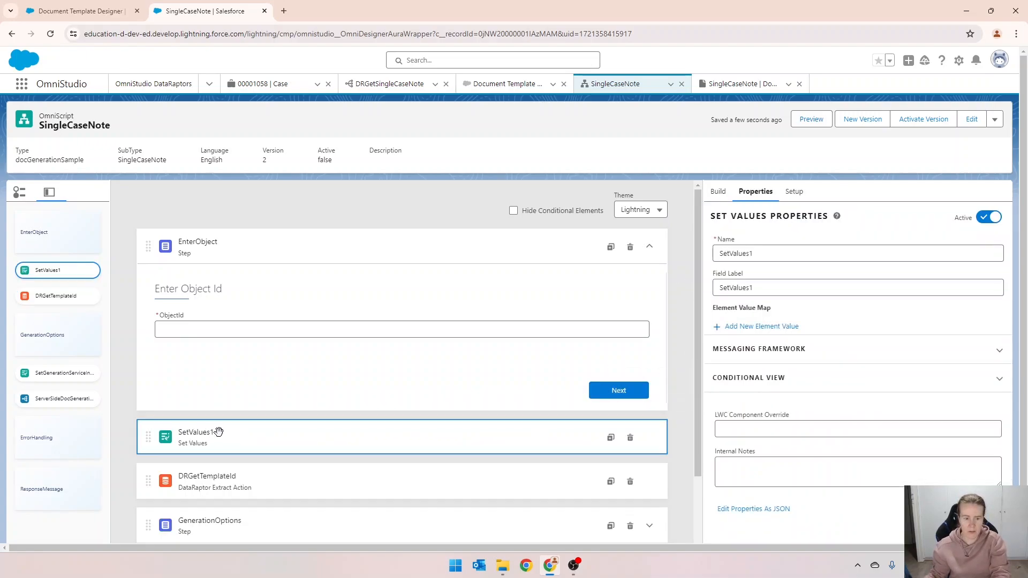
# Step: Set both the name and the field label of the new Set Values element to SetTemplateValues
pyautogui.doubleClick(731, 256)
pyautogui.write('SetTemplate')
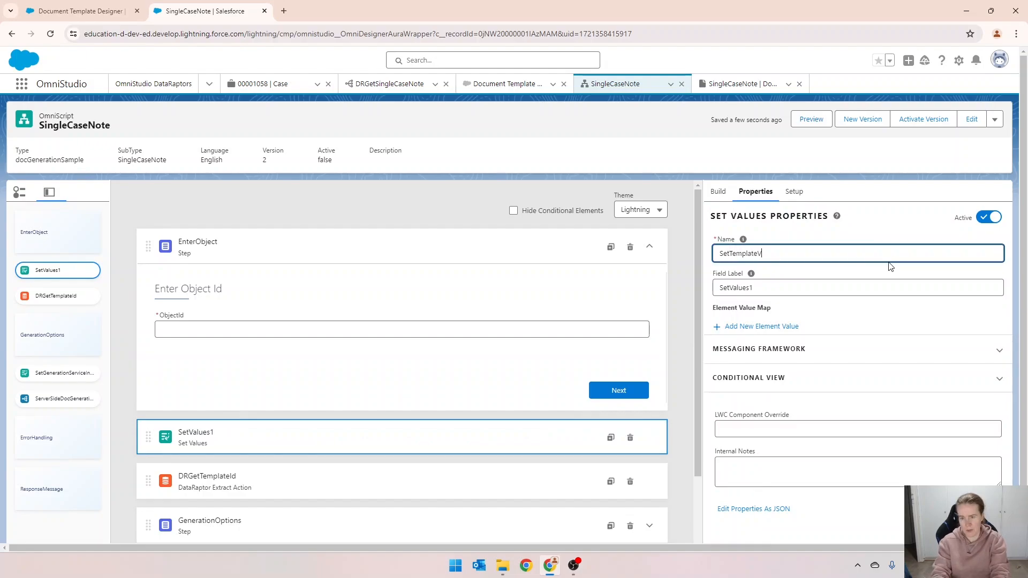
pyautogui.hotkey('ctrl', 'a')
pyautogui.hotkey('ctrl', 'c')
pyautogui.press('Tab')
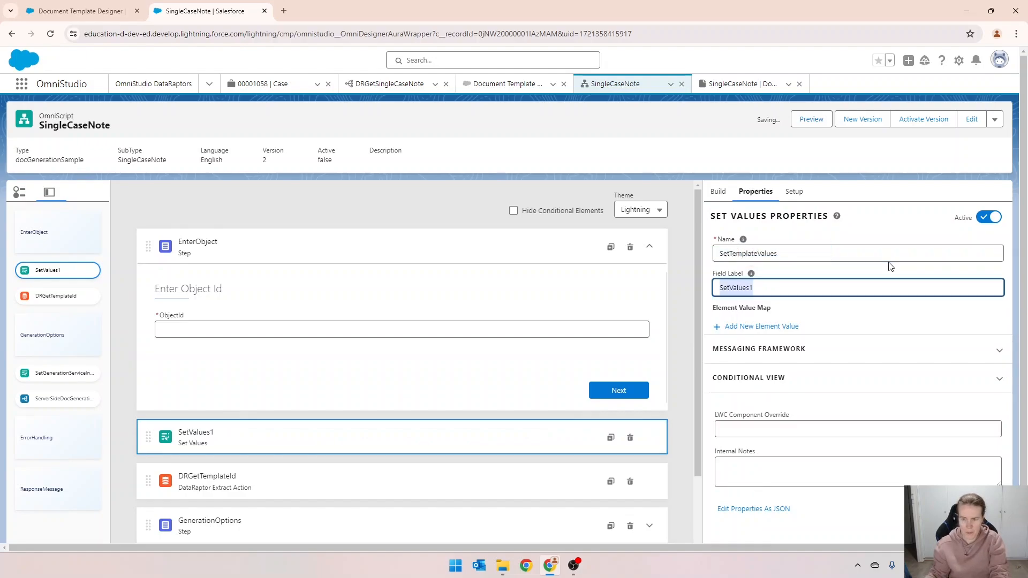
pyautogui.hotkey('ctrl', 'v')
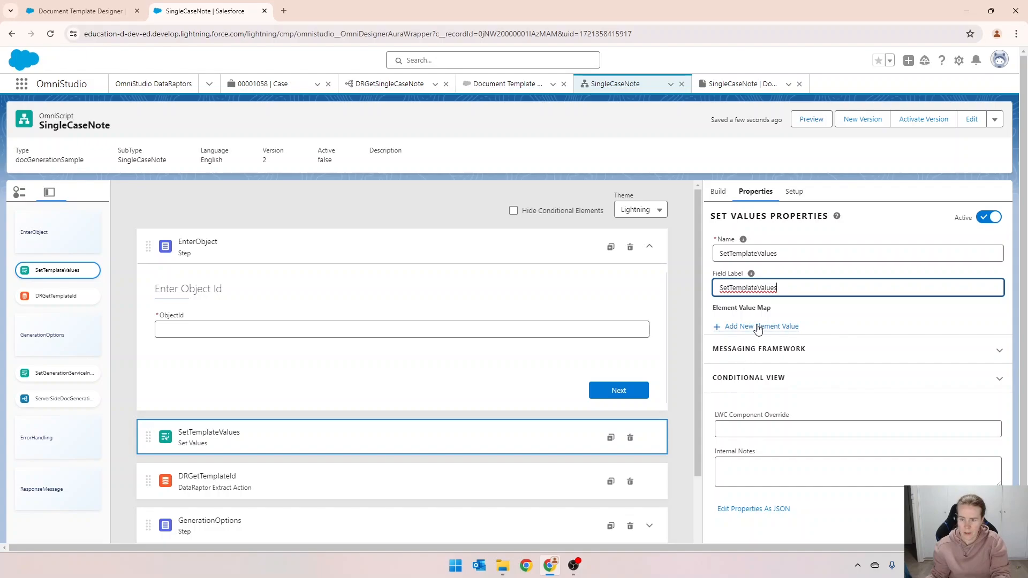
# Step: Add an element value to SetTemplateValues with element name Name and value SingleCaseNote
pyautogui.click(757, 327)
pyautogui.write('Nam')
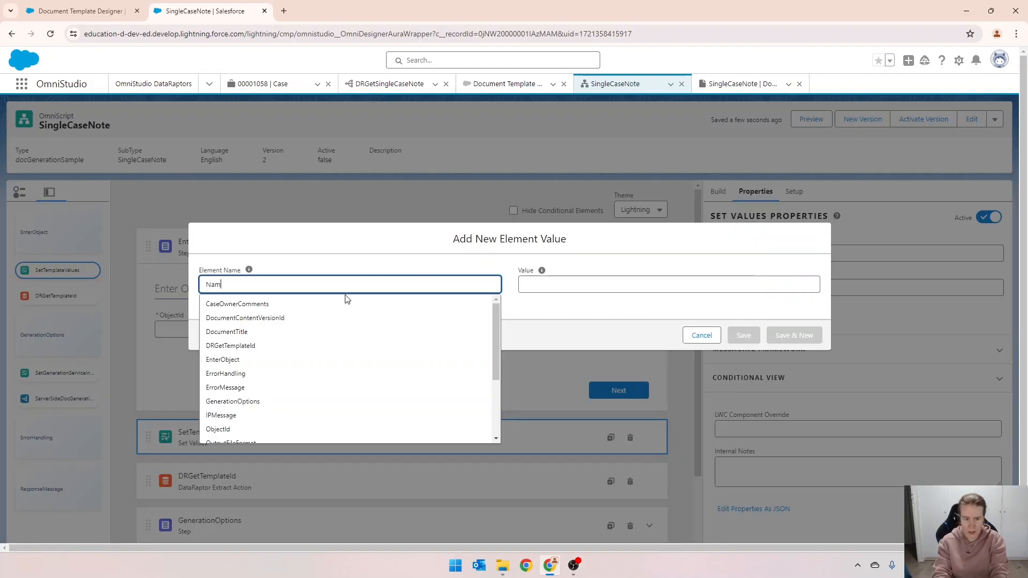
pyautogui.write('e')
pyautogui.click(730, 287)
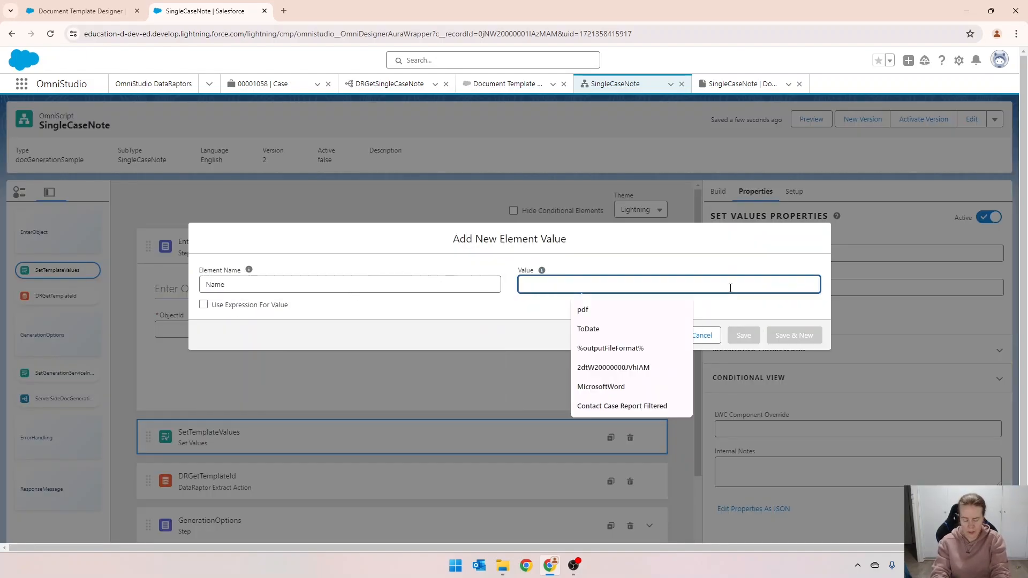
pyautogui.write('SingleCaseNote')
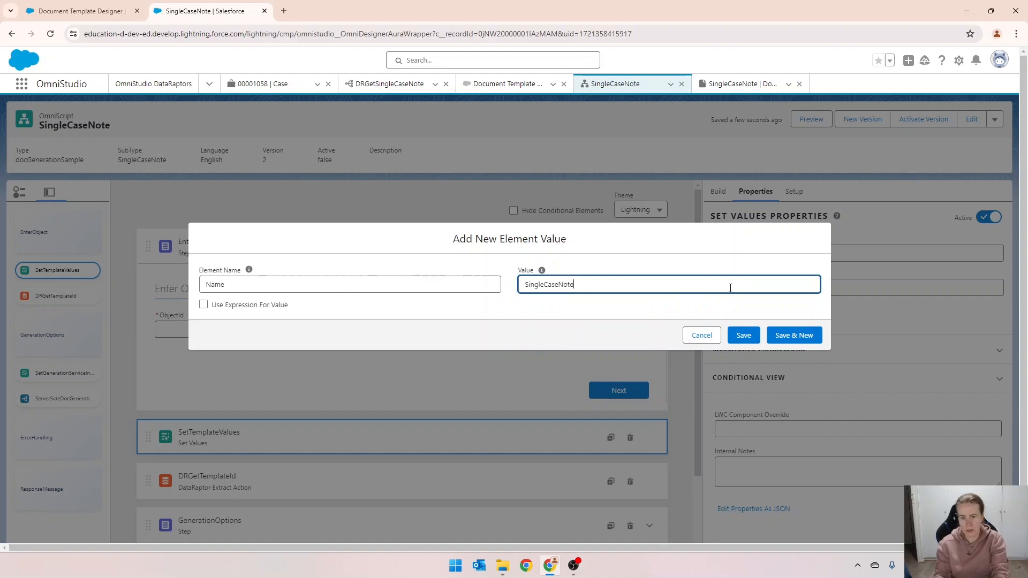
pyautogui.click(803, 335)
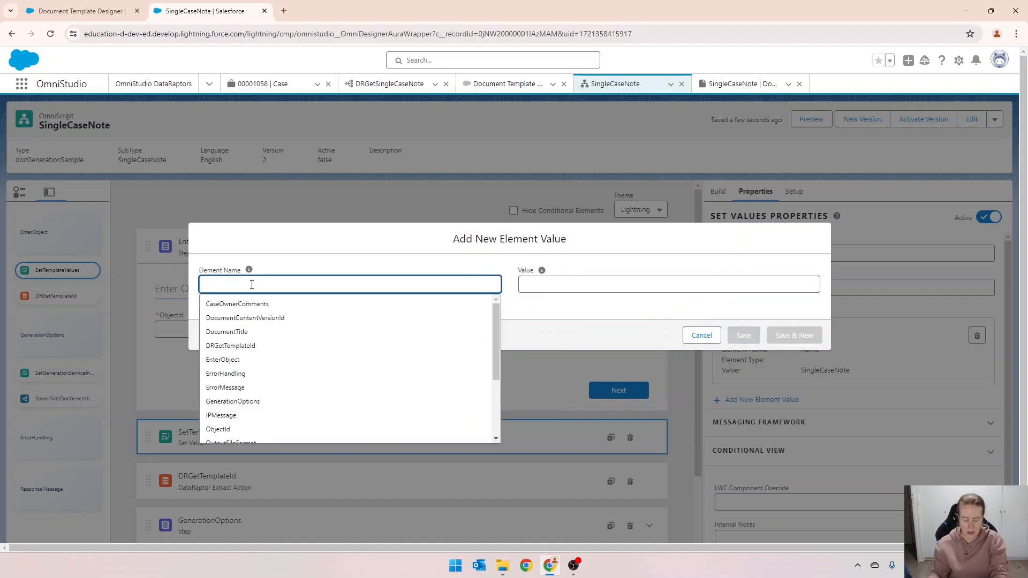
# Step: Add a second element value to SetTemplateValues with element name Category and value Demo
pyautogui.write('Catgeor')
pyautogui.press('BackSpace')
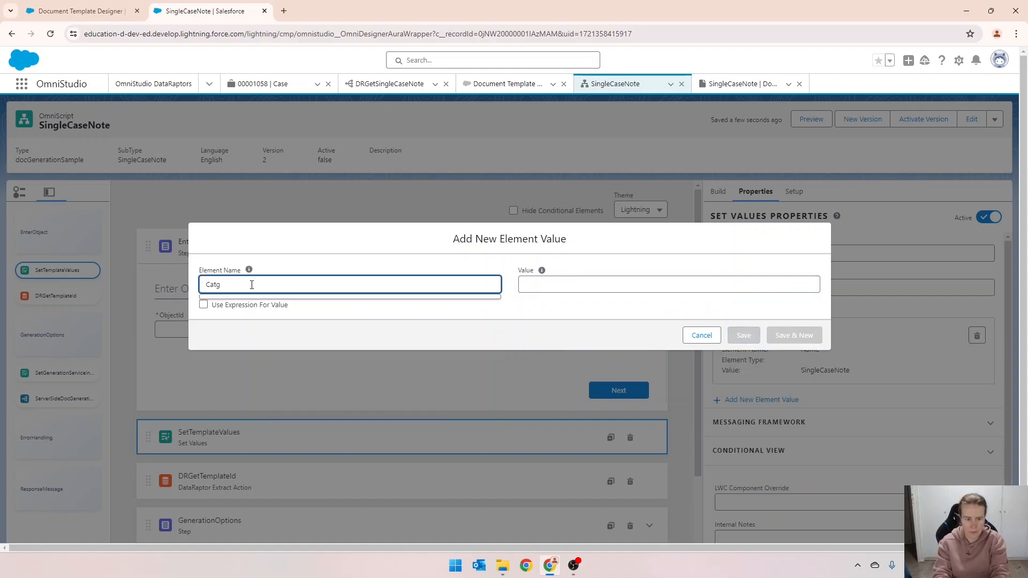
pyautogui.write('gory')
pyautogui.press('Tab')
pyautogui.press('Tab')
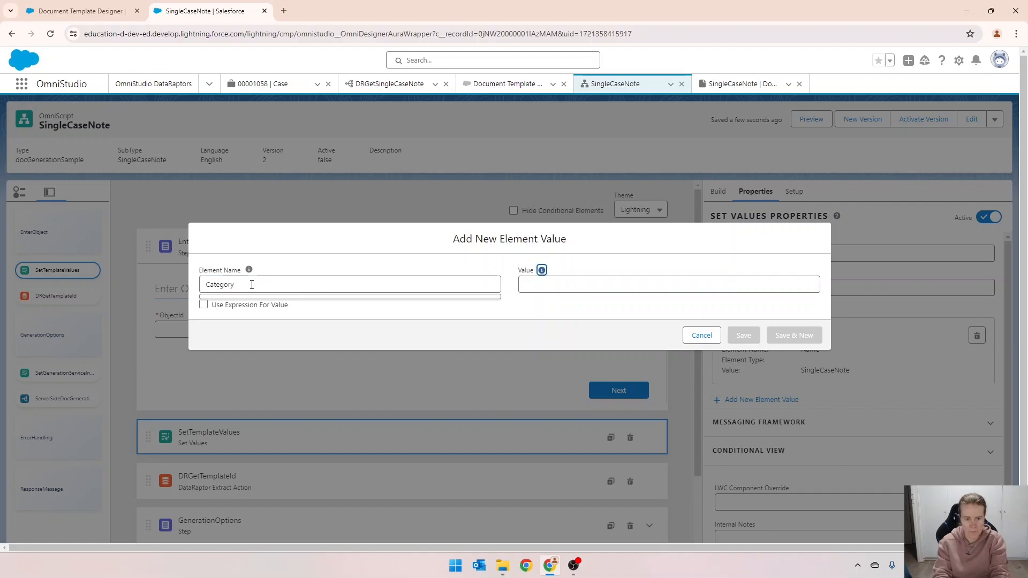
pyautogui.write('Demo')
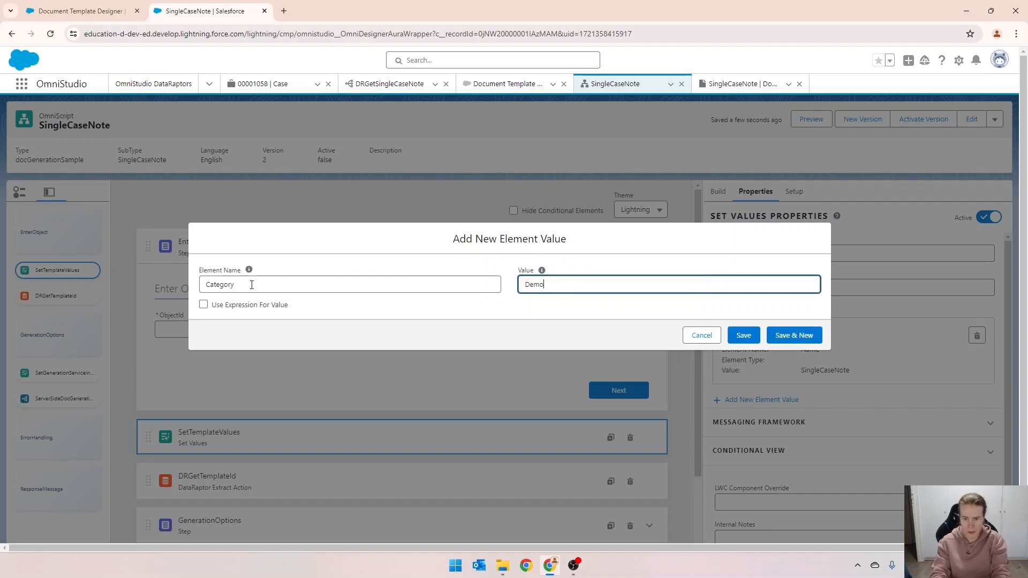
pyautogui.click(745, 335)
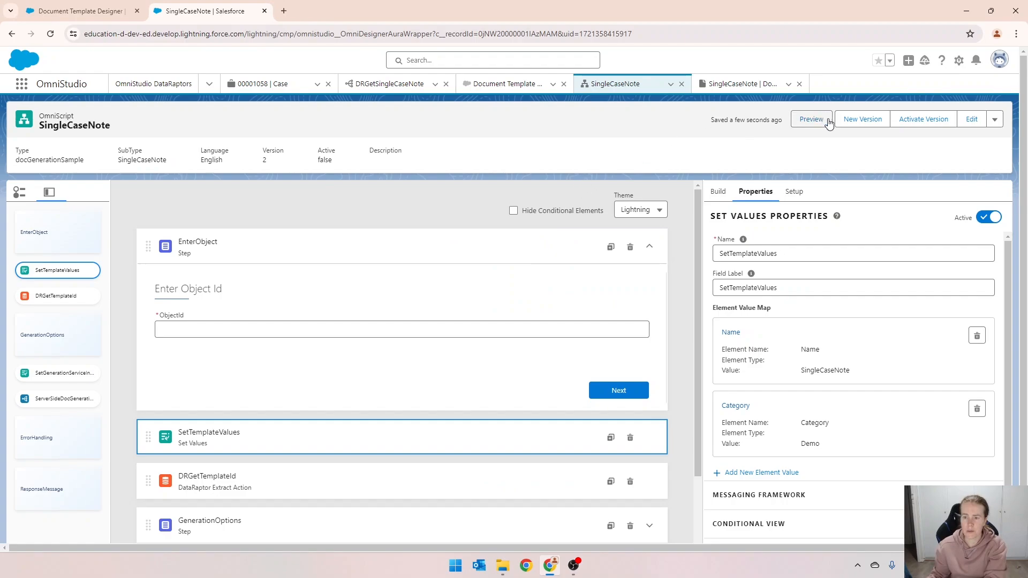
# Step: Activate the OmniScript version and preview it with ObjectId 234234234, advancing to the Generation Options step
pyautogui.click(923, 121)
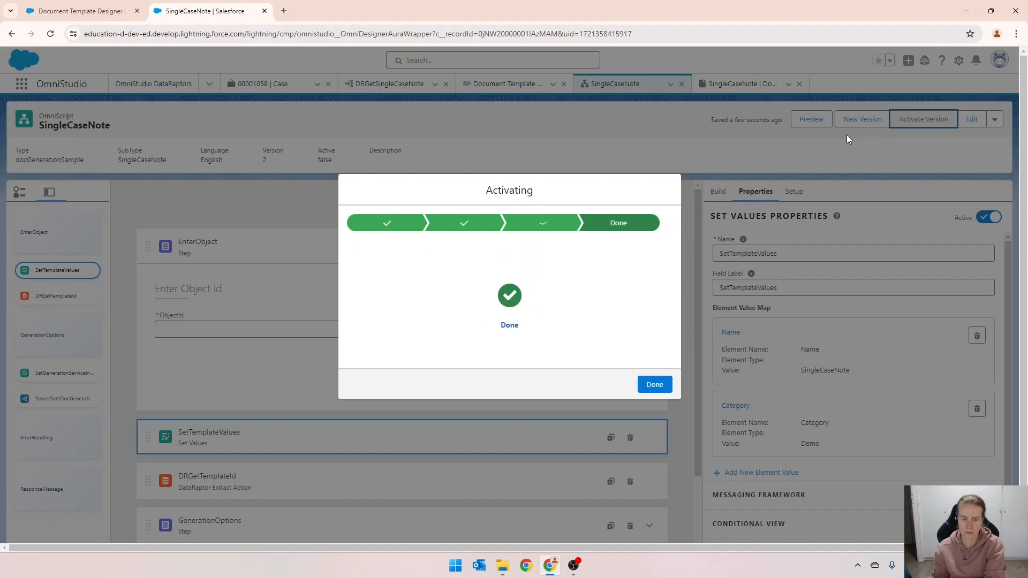
pyautogui.click(654, 384)
pyautogui.click(803, 119)
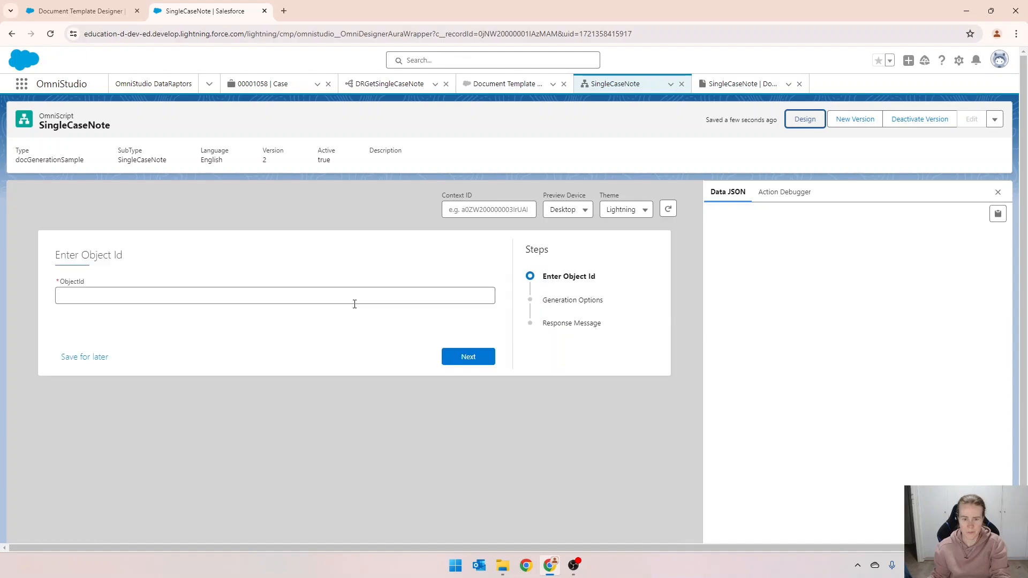
pyautogui.click(339, 299)
pyautogui.write('234234234')
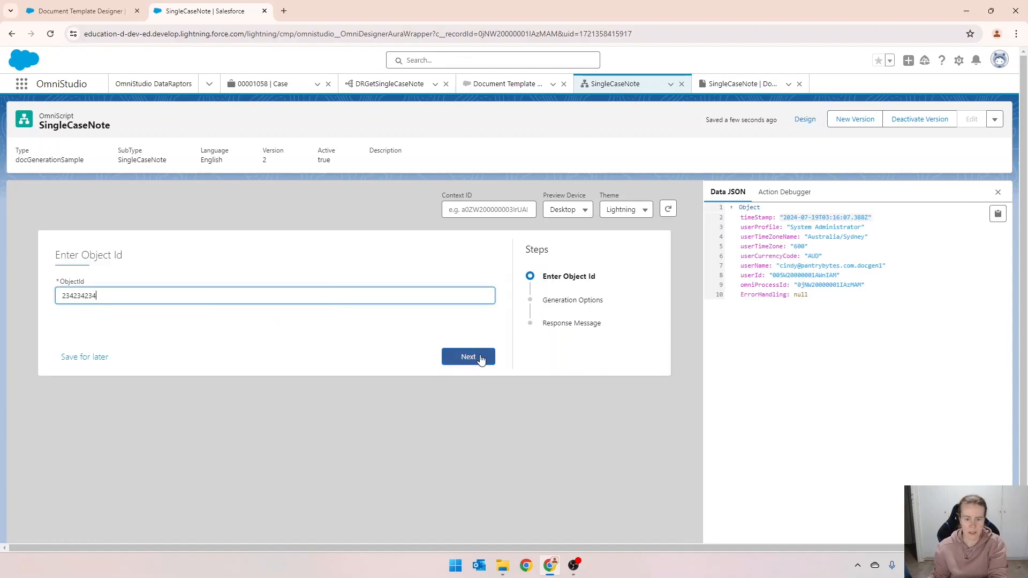
pyautogui.click(480, 355)
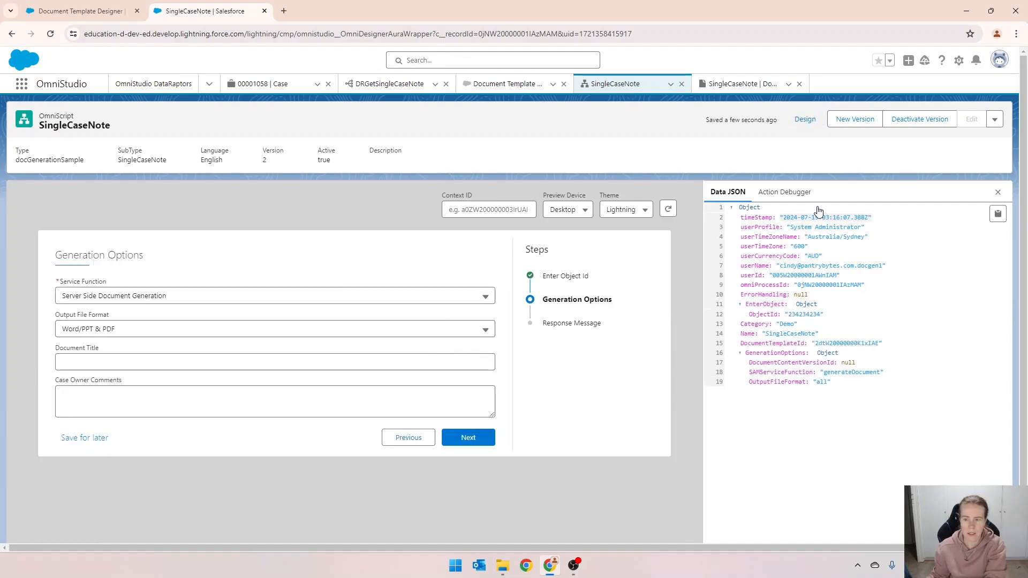
# Step: Examine the DRGetTemplateId action's request data and response in the debug log, and check the preview's data JSON for the template Id
pyautogui.click(780, 196)
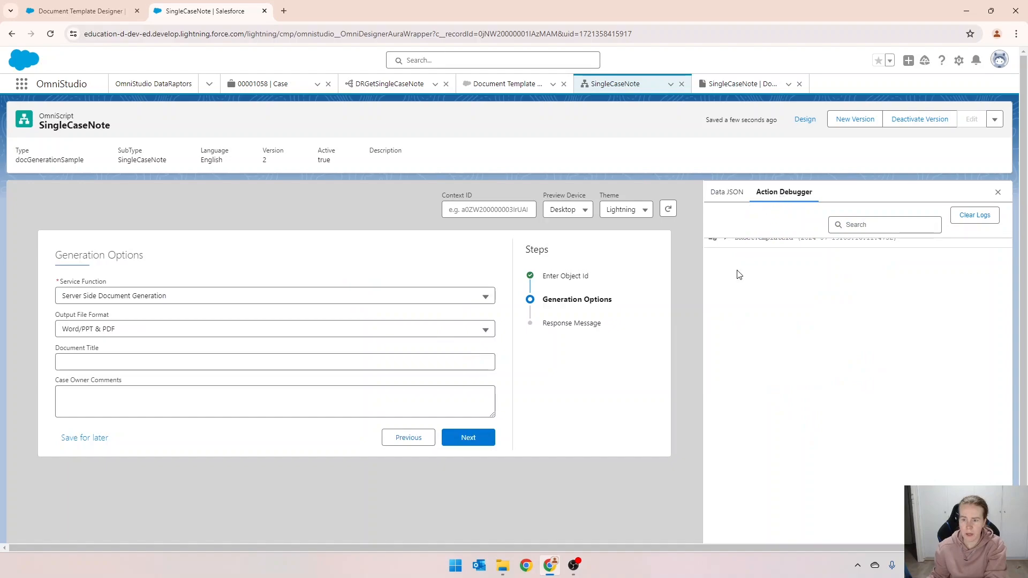
pyautogui.click(723, 240)
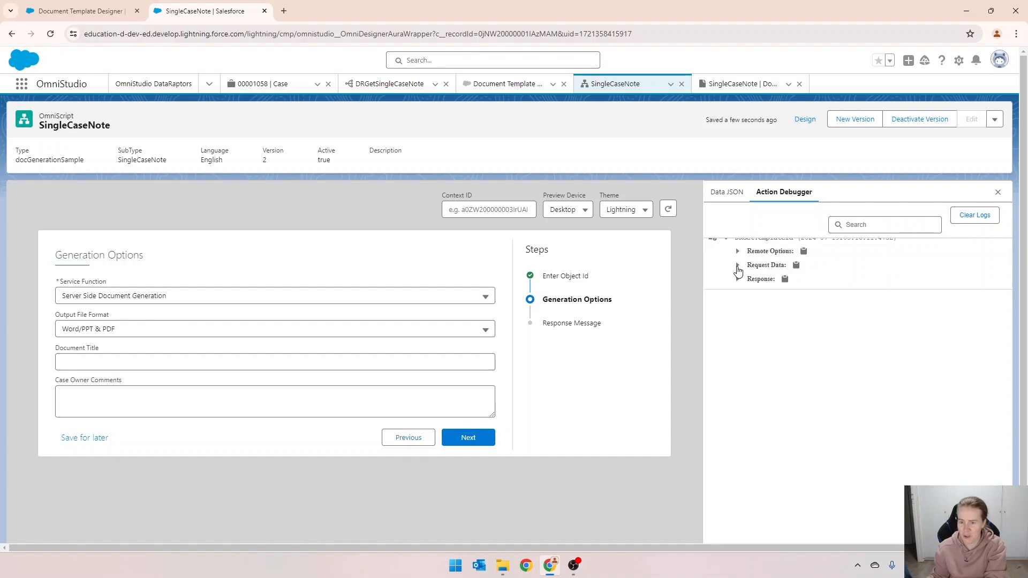
pyautogui.click(738, 266)
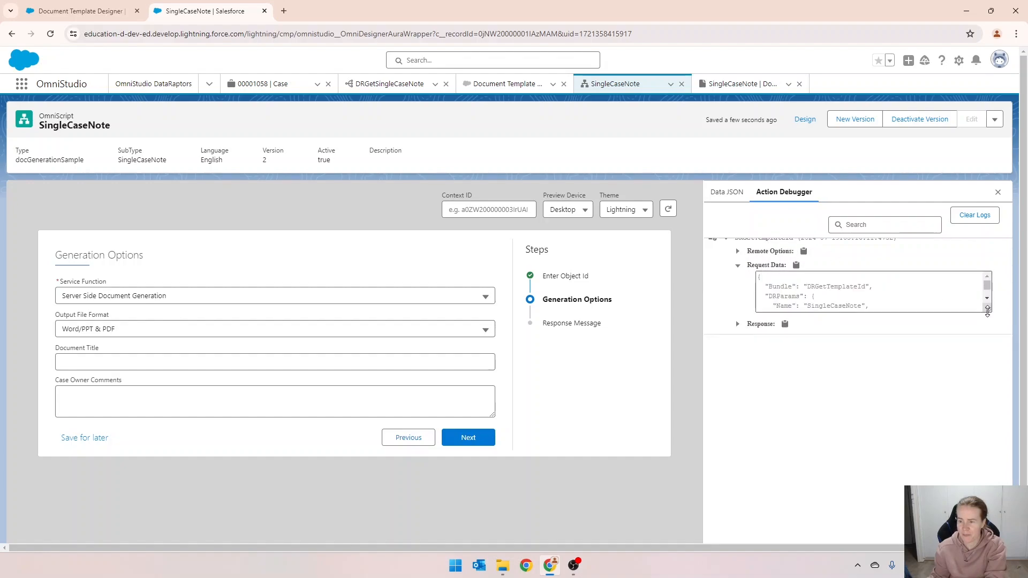
pyautogui.moveTo(988, 312); pyautogui.dragTo(990, 363)
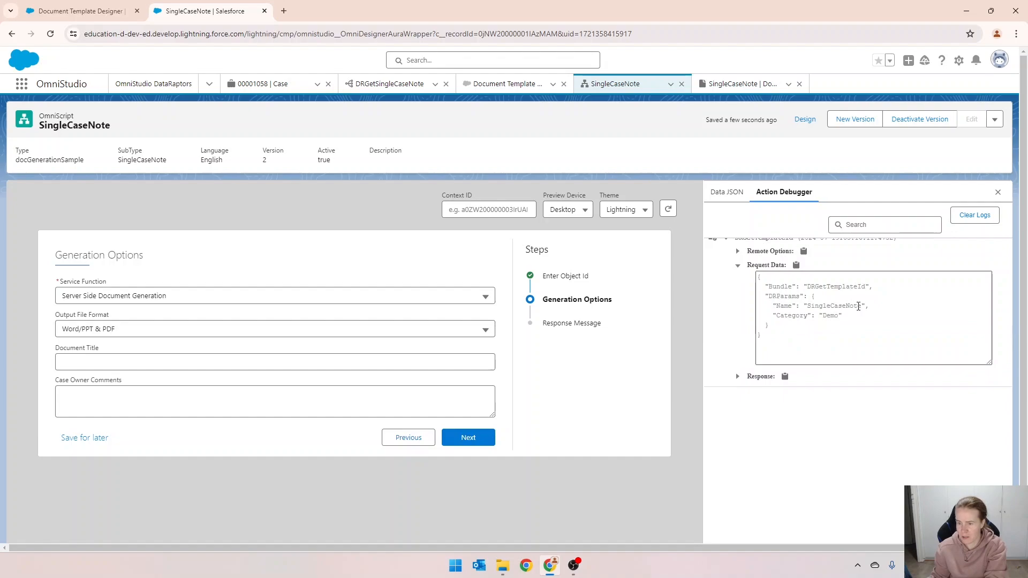
pyautogui.click(737, 377)
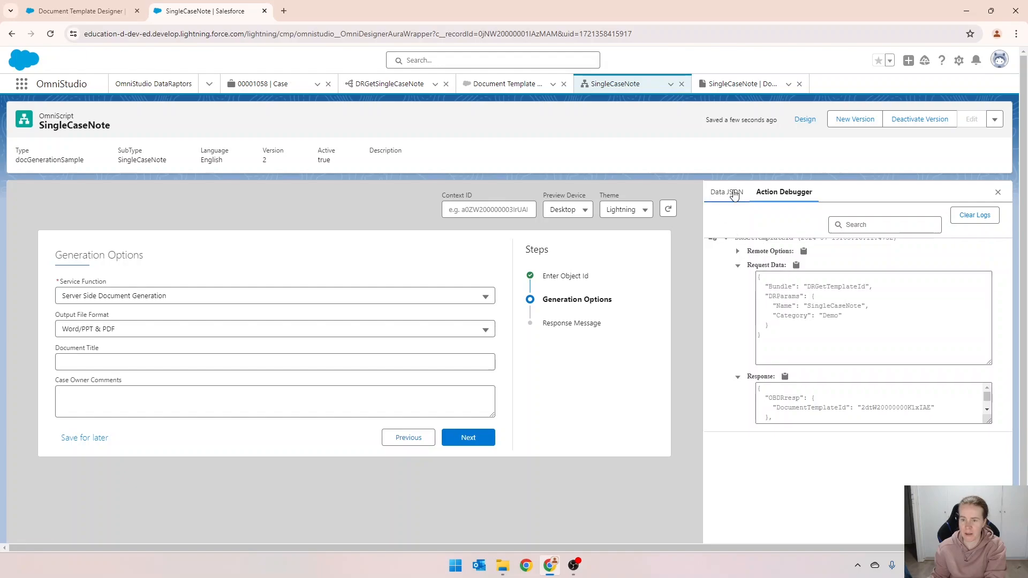
pyautogui.click(726, 196)
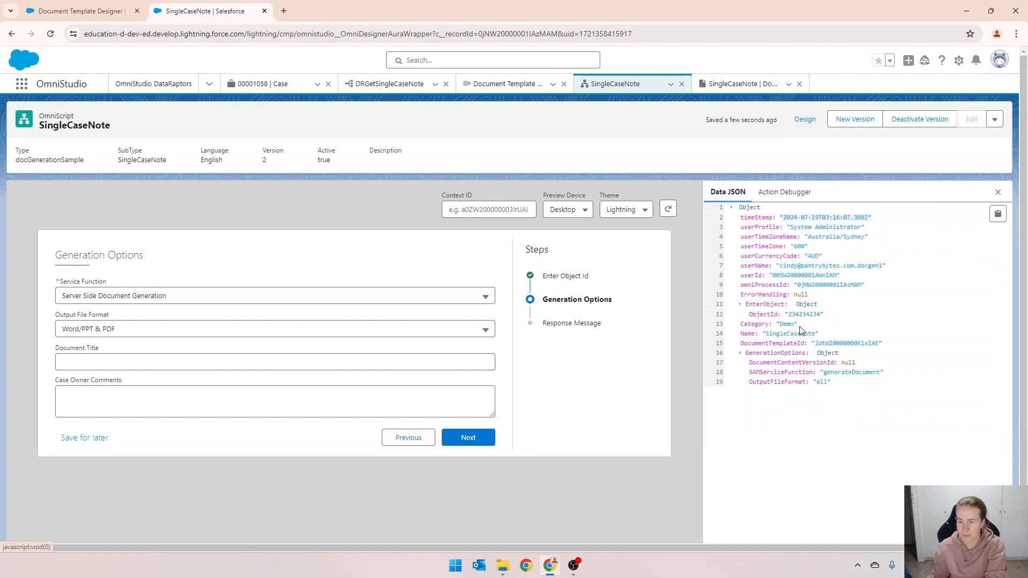